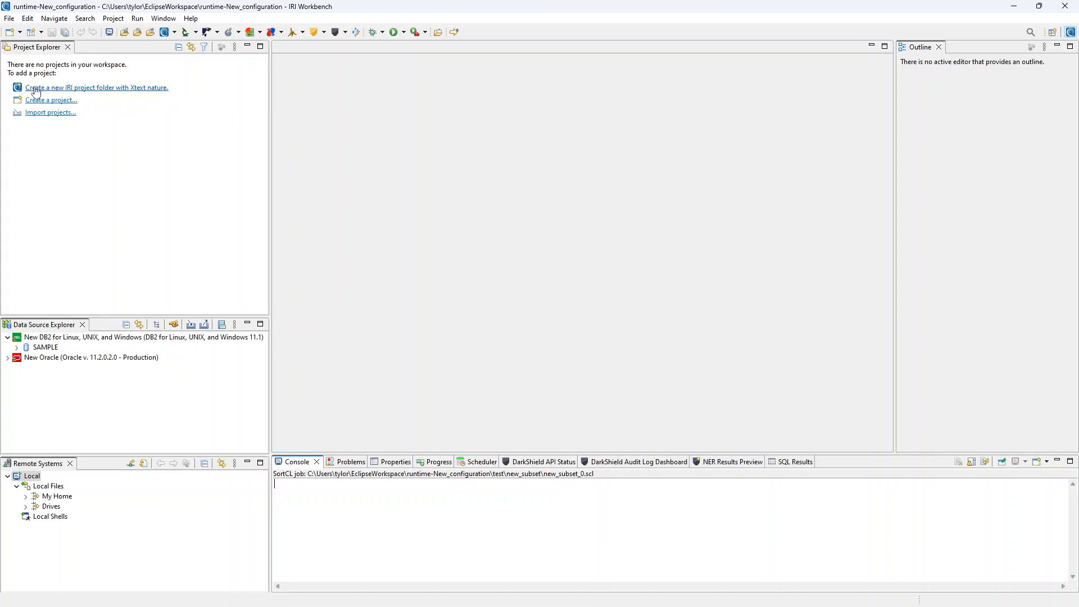
click(9, 18)
mouse_move(17, 32)
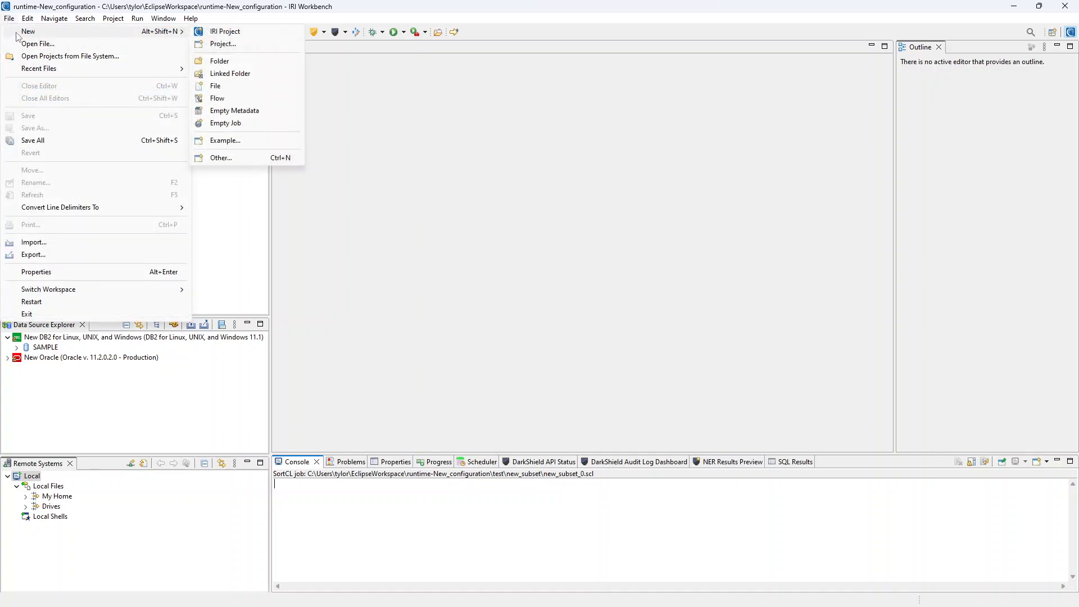
key(Escape)
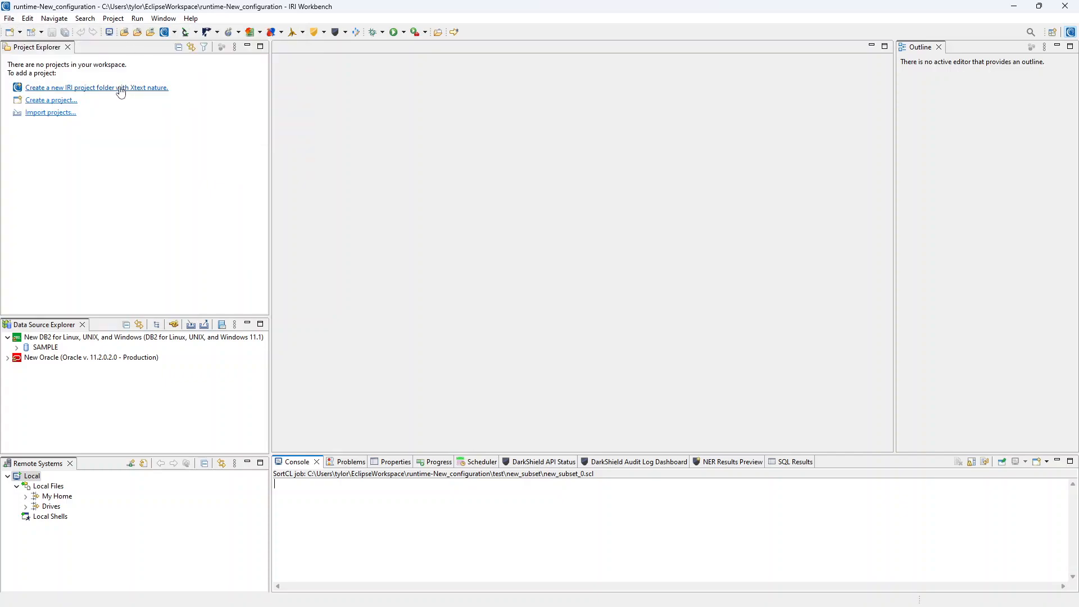
Create a new IRI project named Subsetting with the data class library not populated with default data classes
click(120, 88)
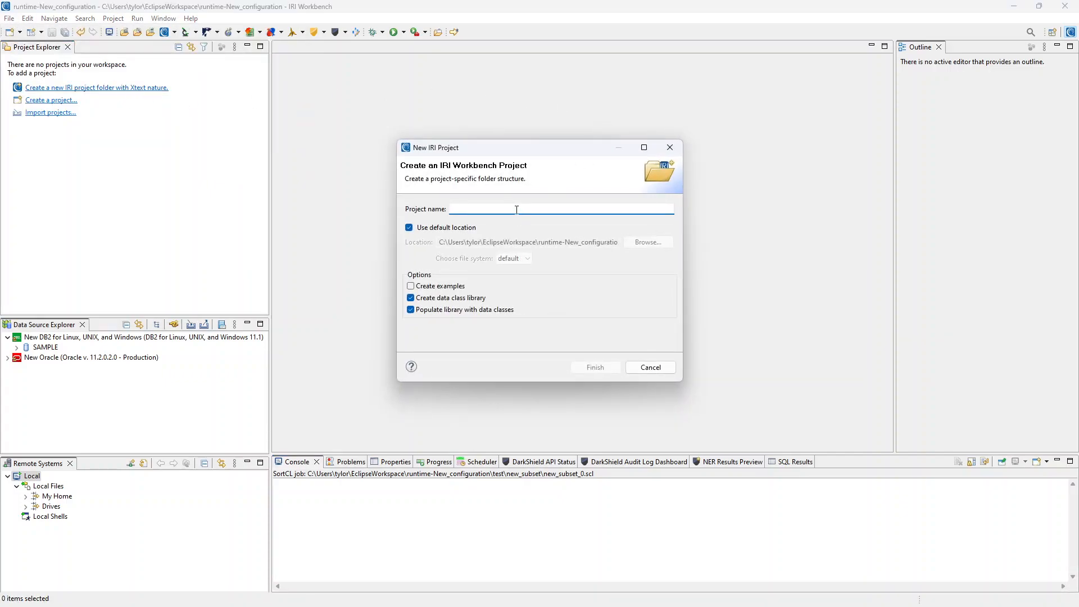
text(s)
key(BackSpace)
text(Subsetting)
click(436, 310)
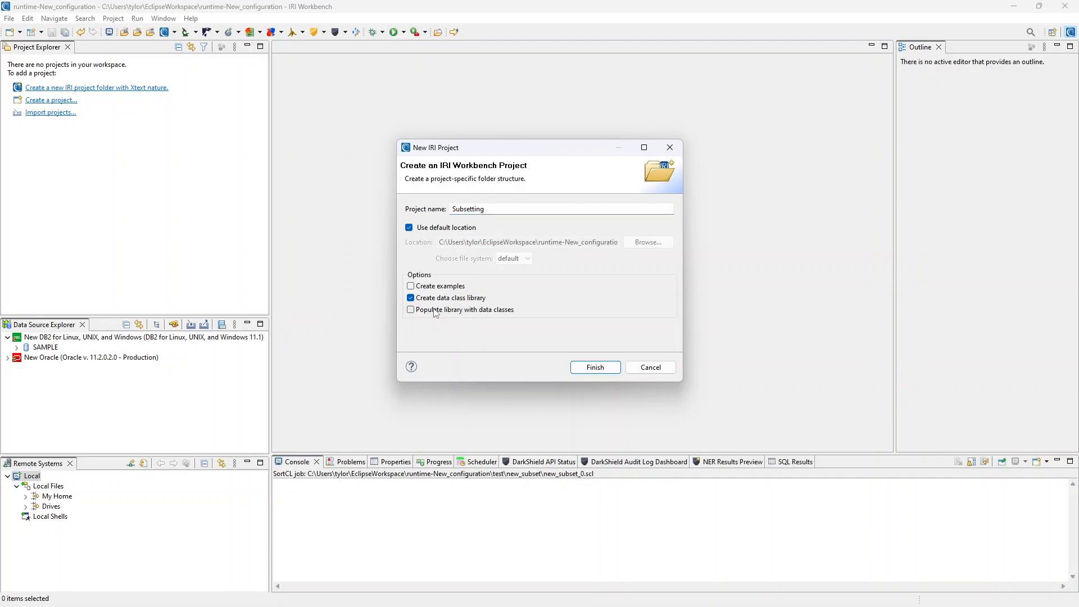
click(600, 371)
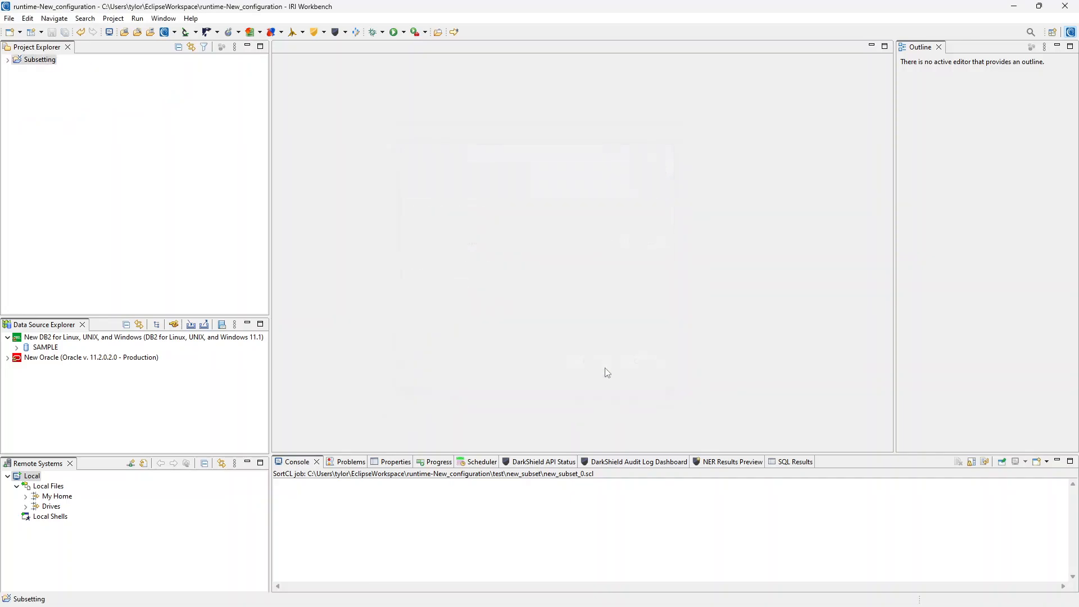
Expand the Subsetting project and open its iriLibrary.dcrlib data class library
click(6, 60)
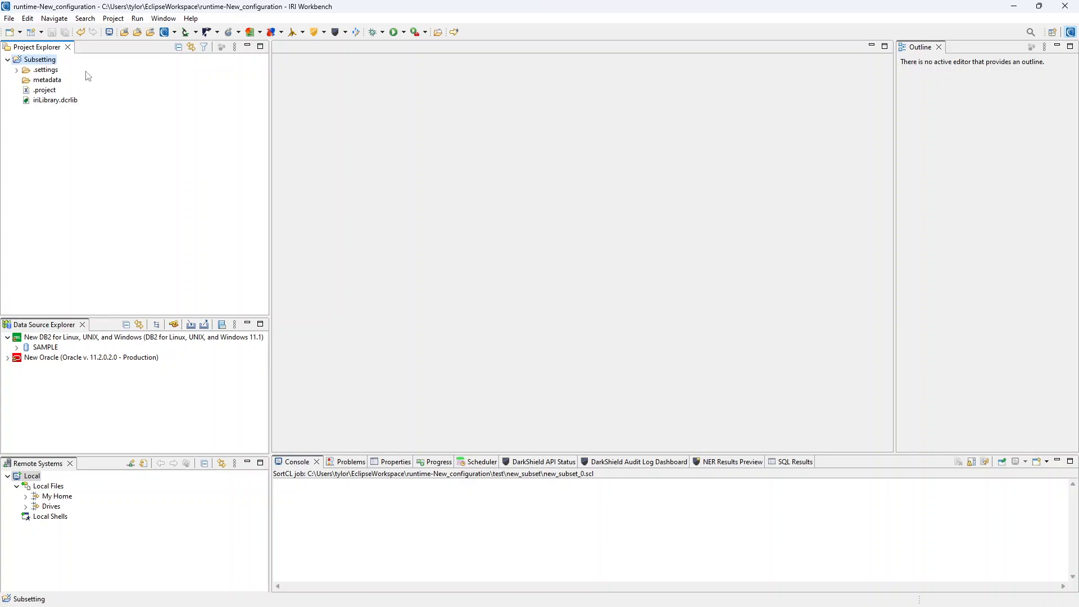
double_click(58, 102)
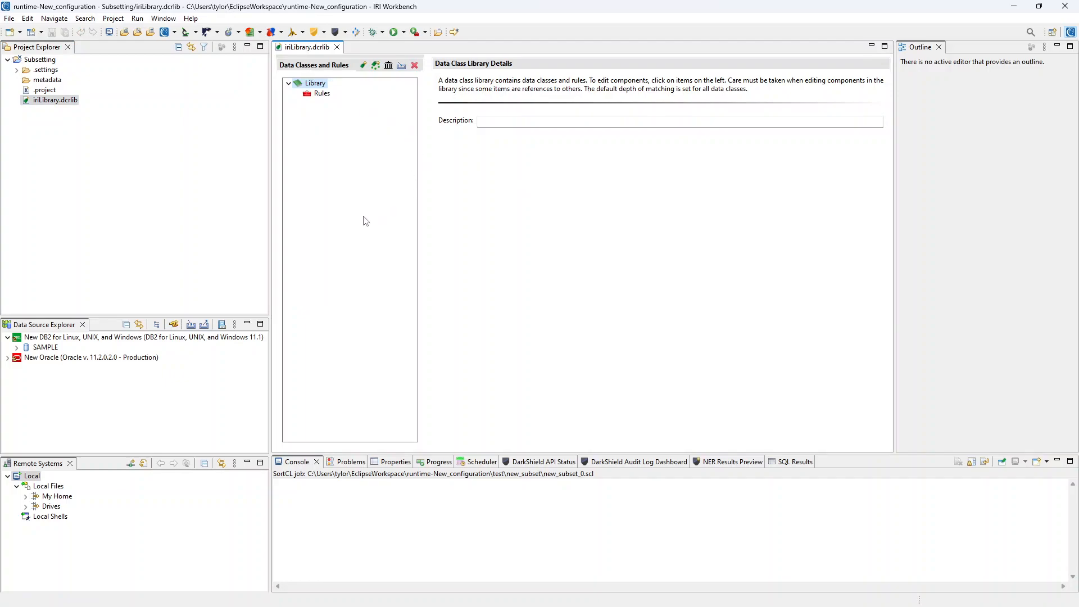
Browse the DB2 SAMPLE database tables and display sample contents of the EMPLOYEE table
click(16, 349)
click(26, 377)
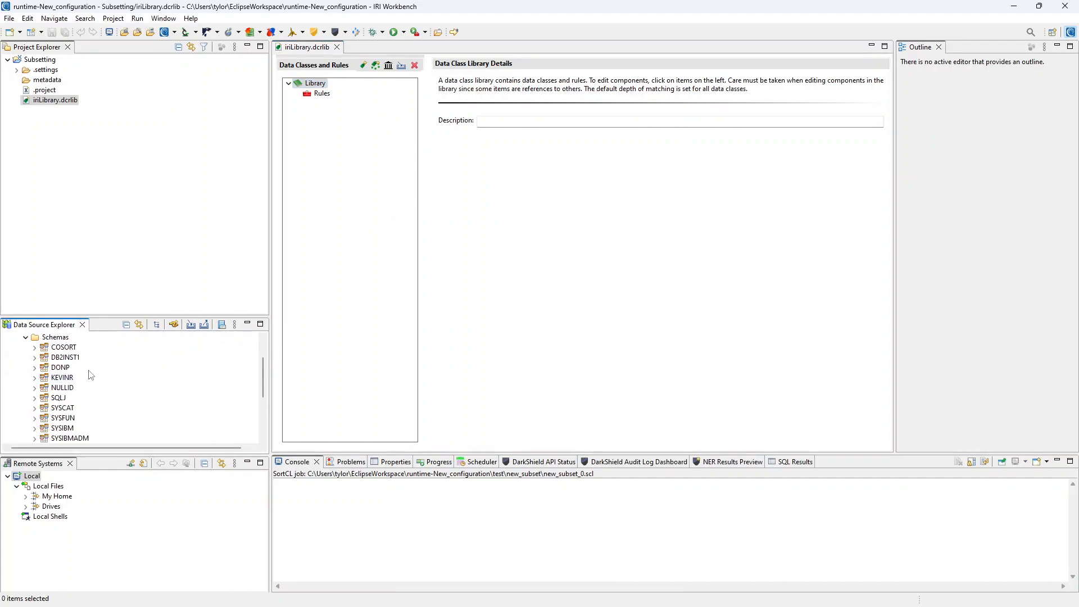
click(34, 347)
click(44, 387)
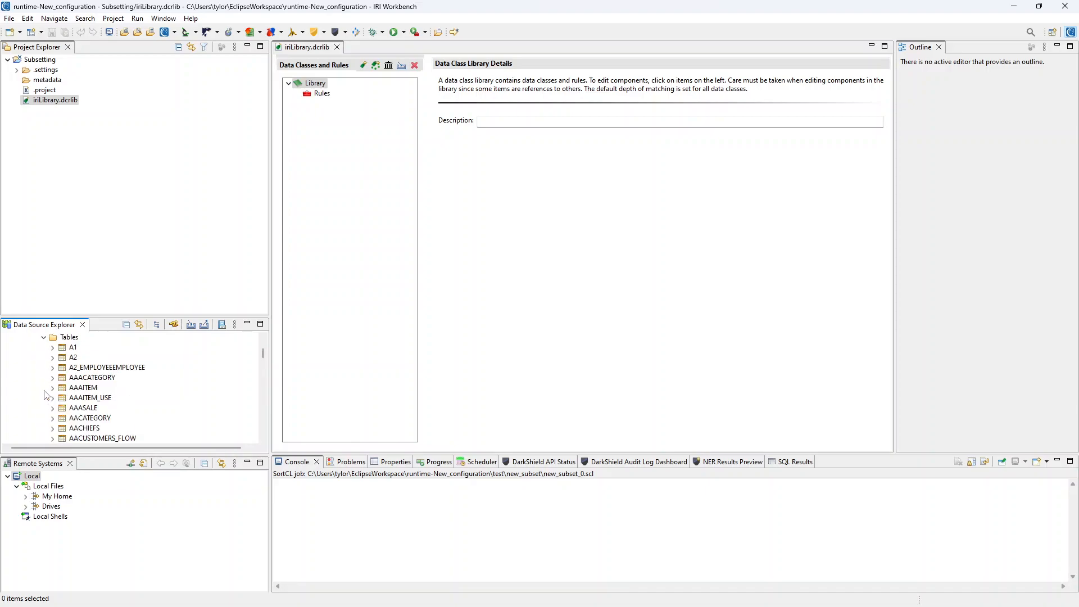
scroll(112, 393, down, 10)
scroll(133, 411, down, 2)
scroll(113, 393, down, 1)
click(103, 441)
right_click(97, 438)
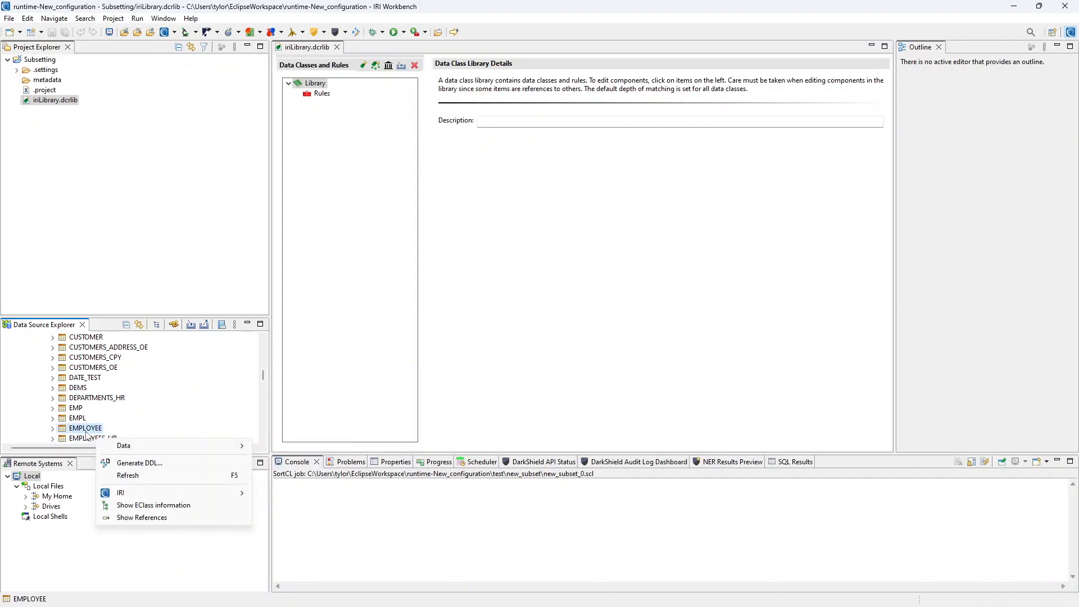
mouse_move(141, 446)
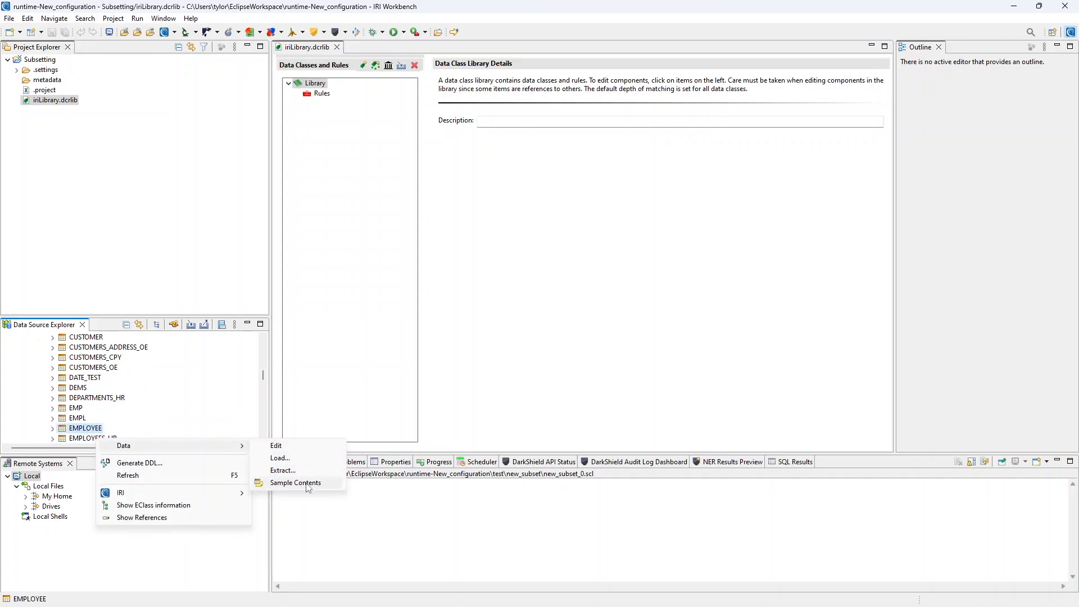
click(309, 486)
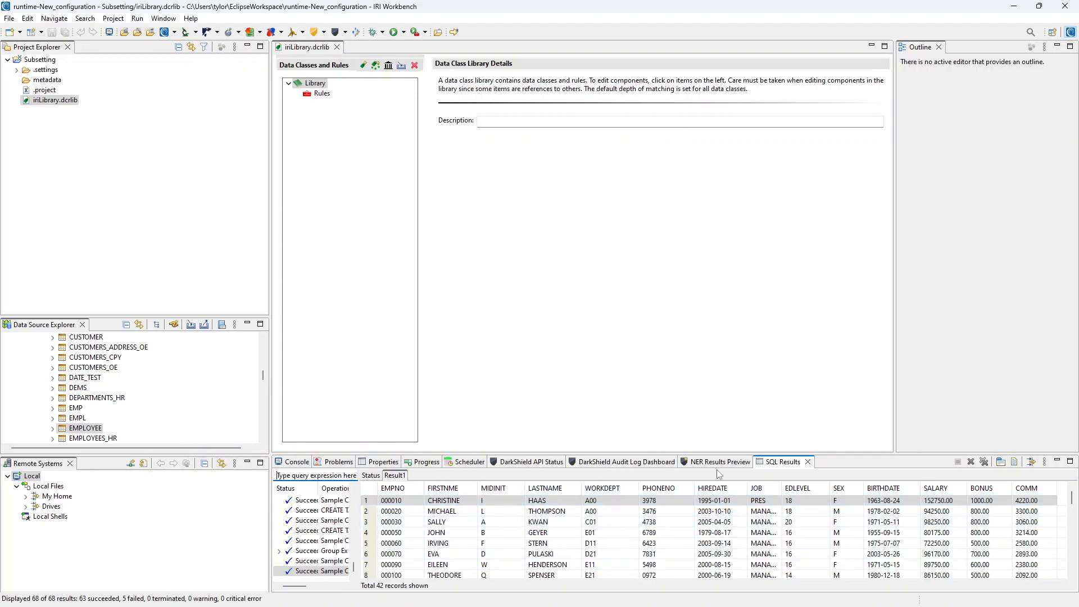
Create a new data class named Money in the library
click(403, 195)
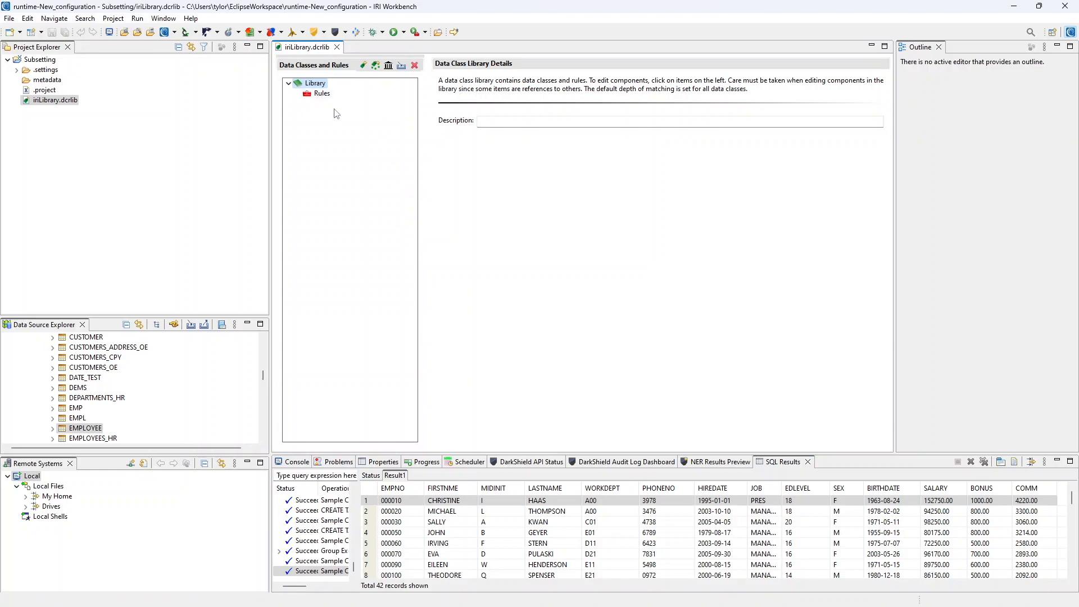
click(363, 66)
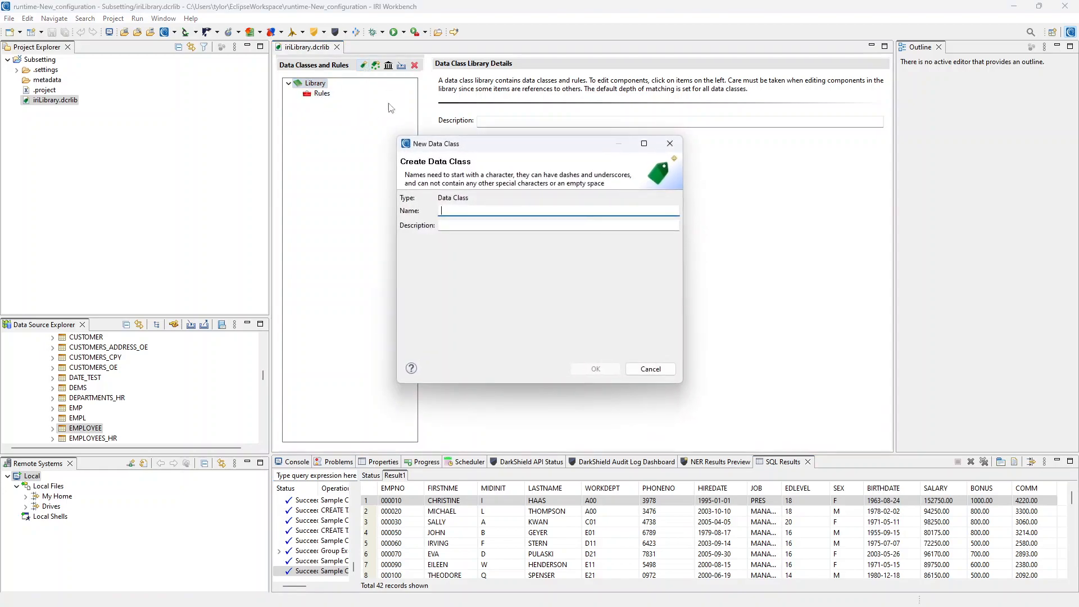
drag(527, 153, 569, 148)
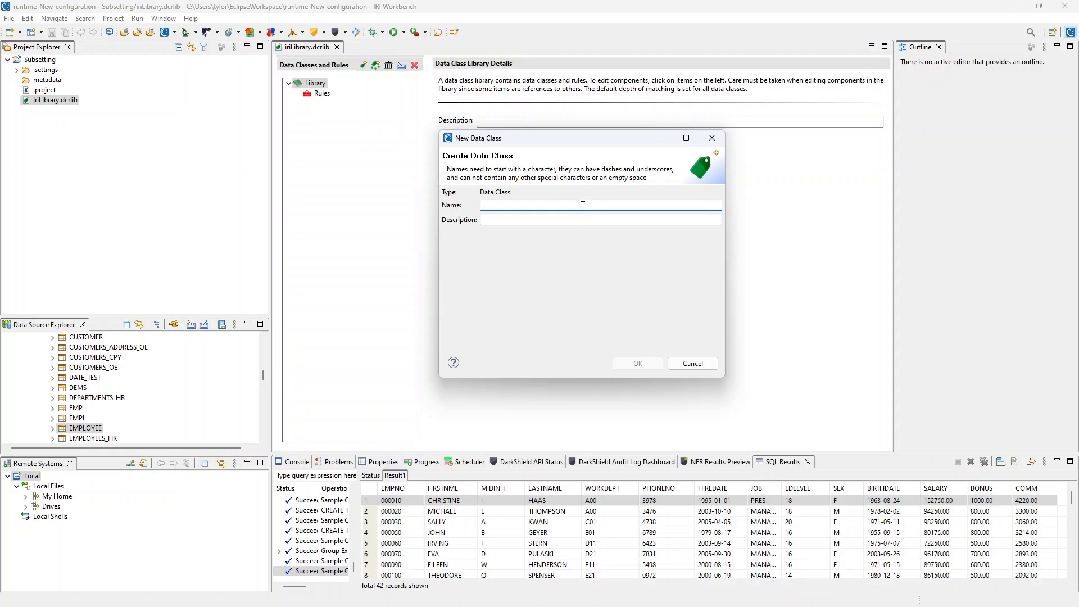
text(Moe)
click(640, 363)
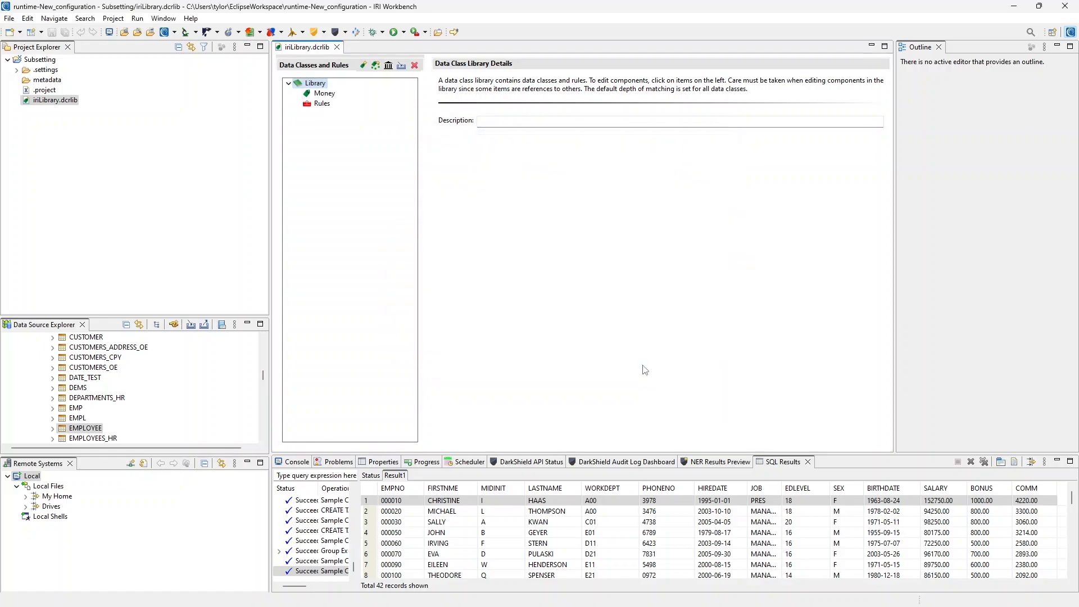
Create a second data class named LastName
click(363, 66)
text(Lat)
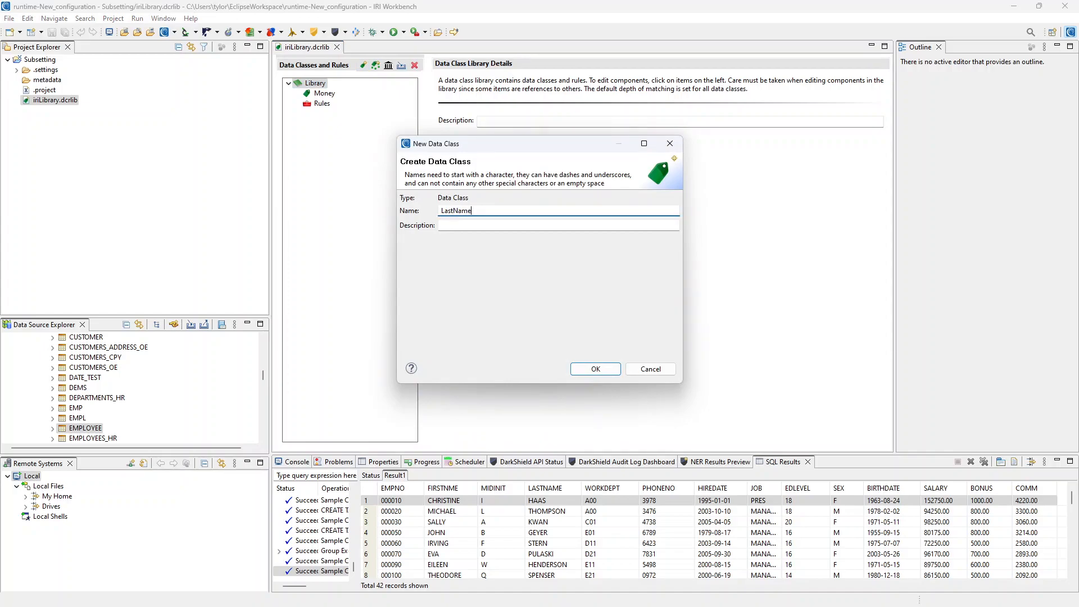
click(607, 373)
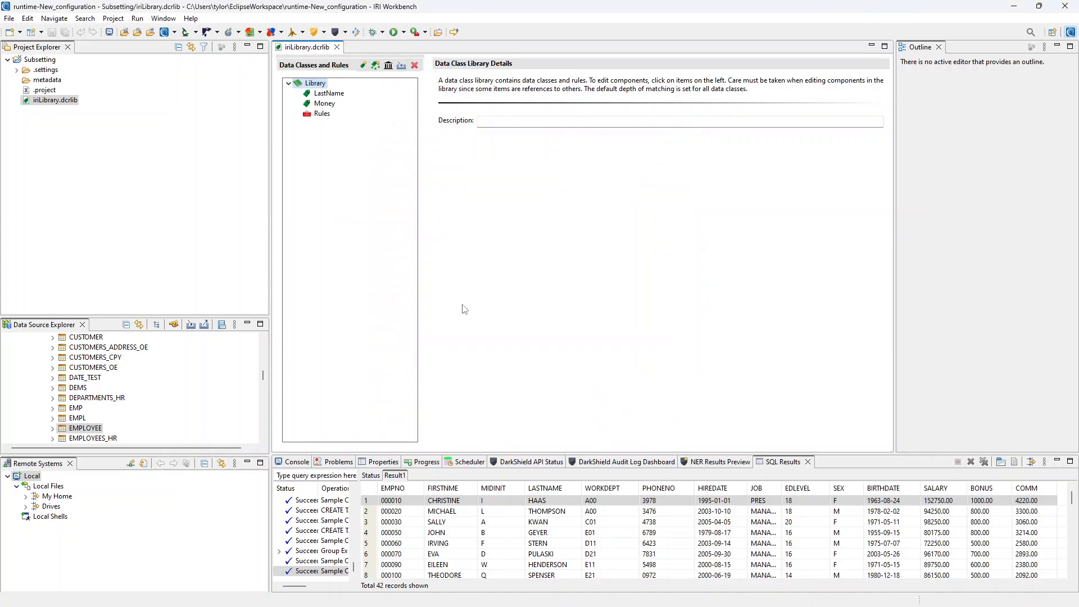
Add a data rule DataRedactionRule using the Redaction Function with the Whole Field predefined mask
click(328, 93)
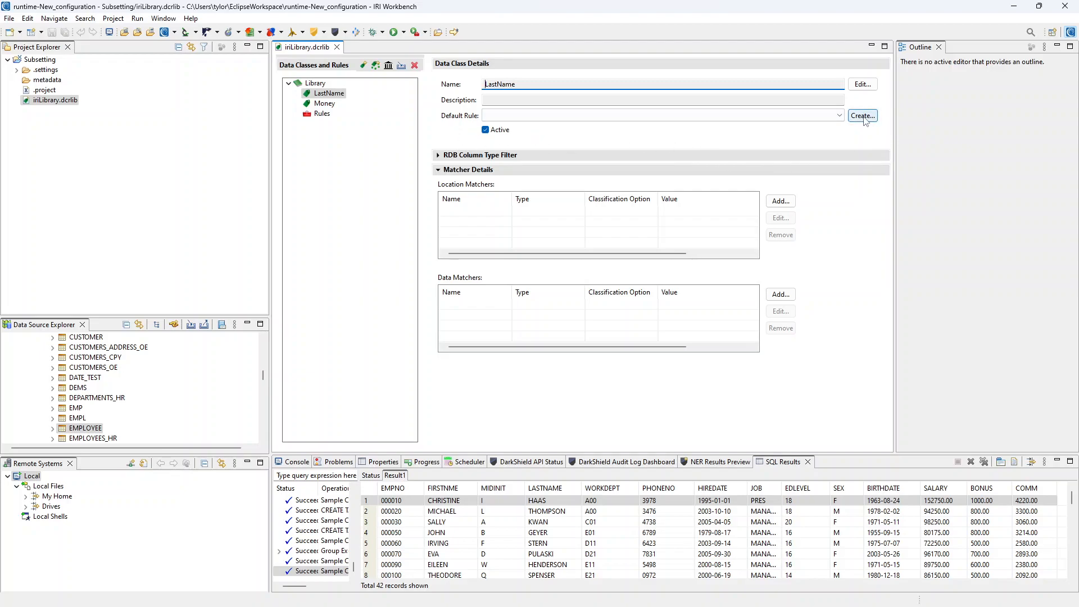
click(322, 115)
click(723, 125)
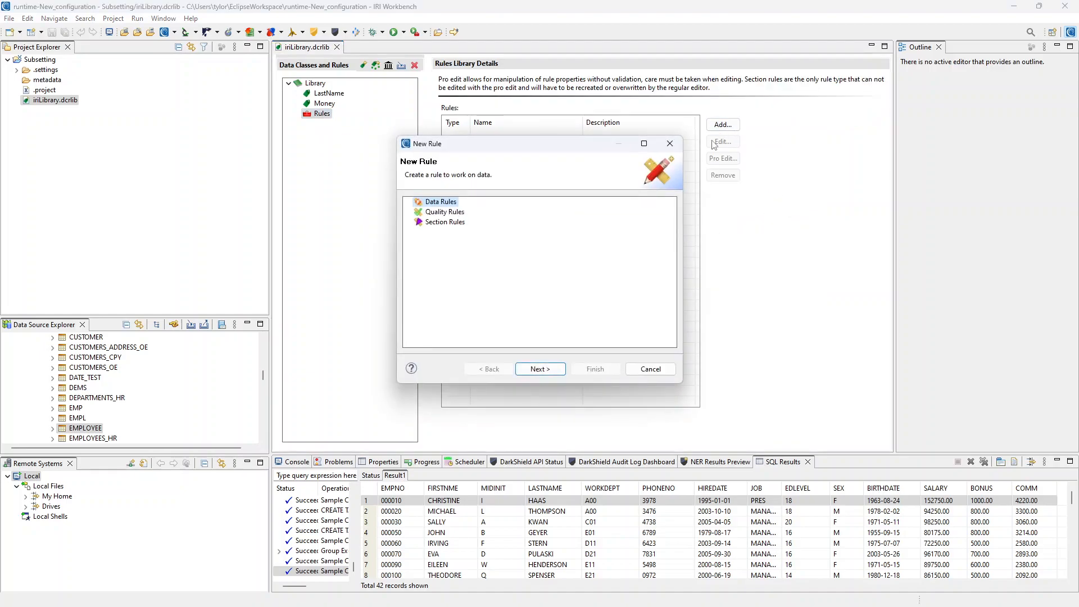
click(540, 369)
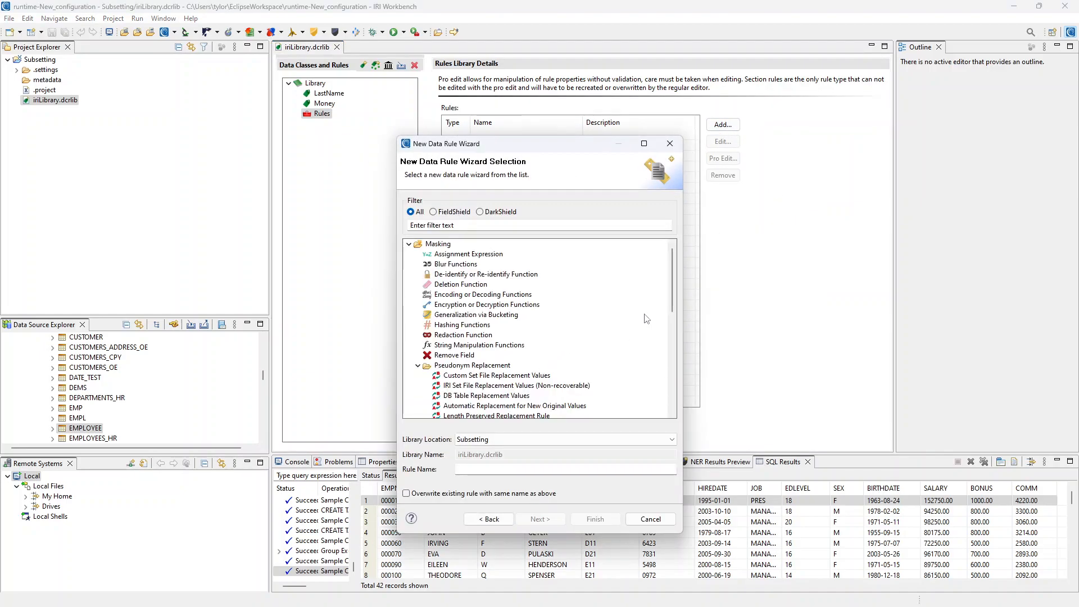
click(460, 336)
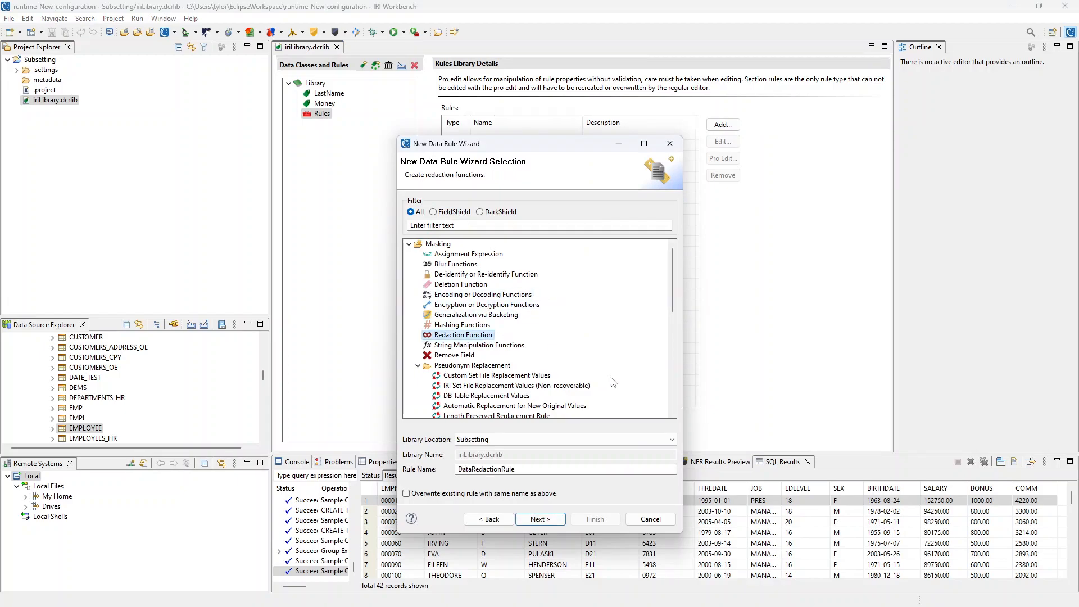
click(541, 519)
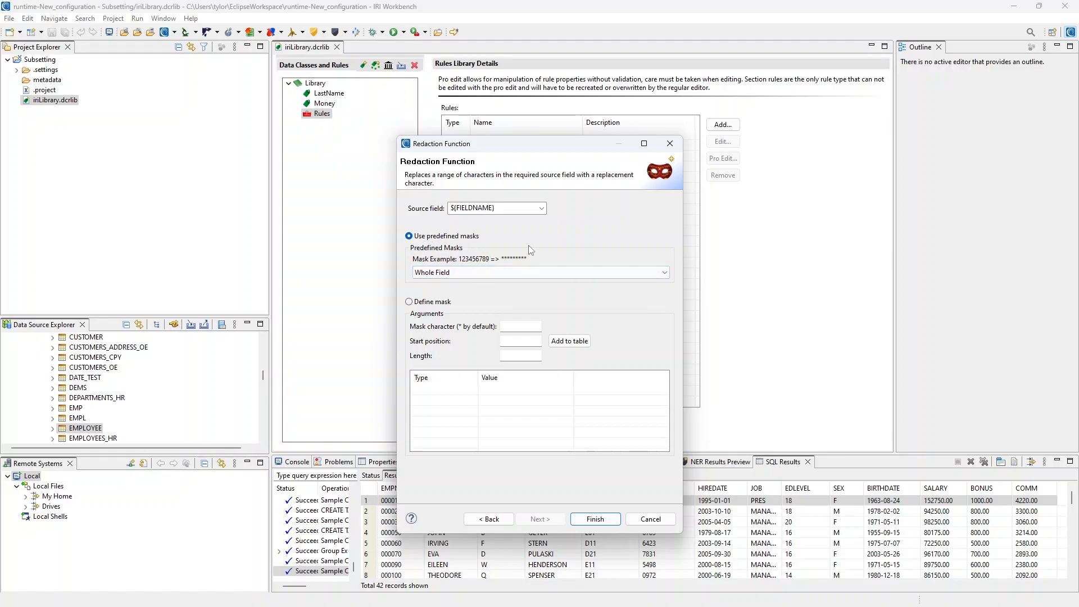
click(595, 519)
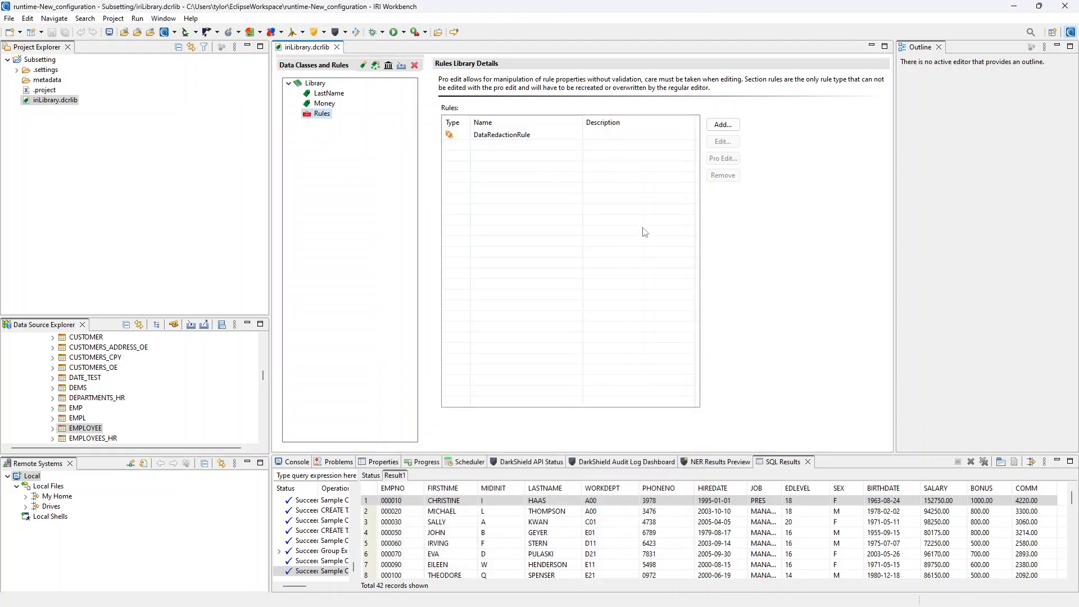
Add a data rule DataEncryptionRule using the enc_fp_aes256_alphanum encryption function
click(723, 124)
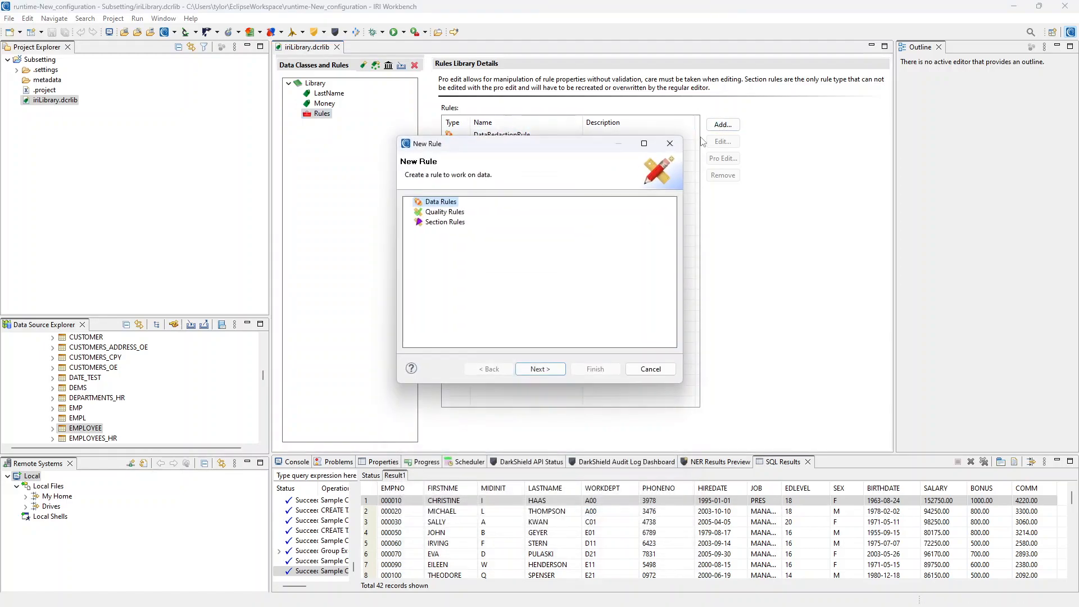
click(539, 369)
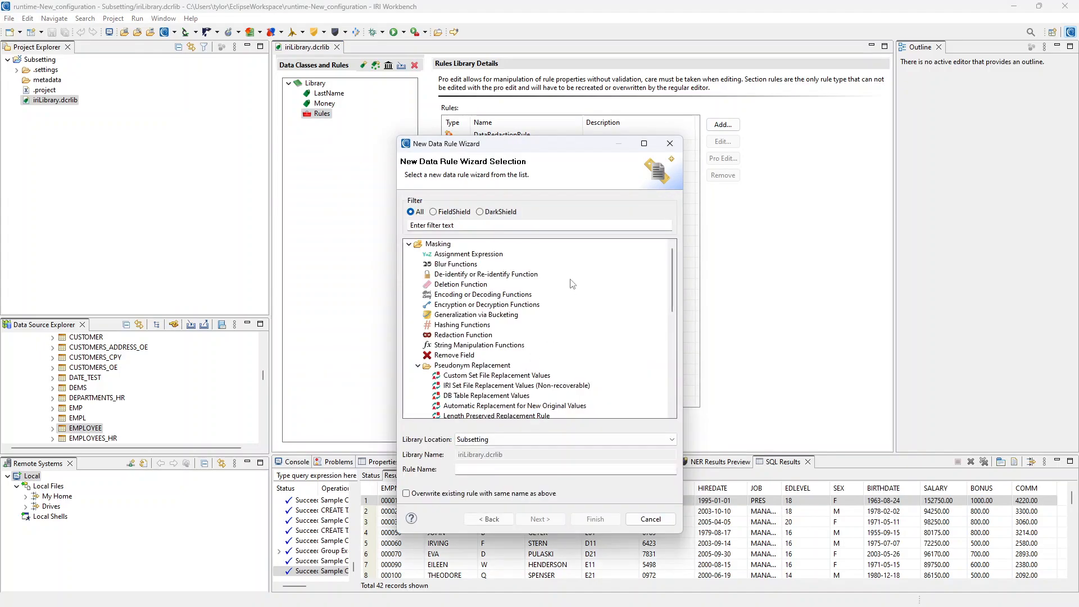
click(486, 304)
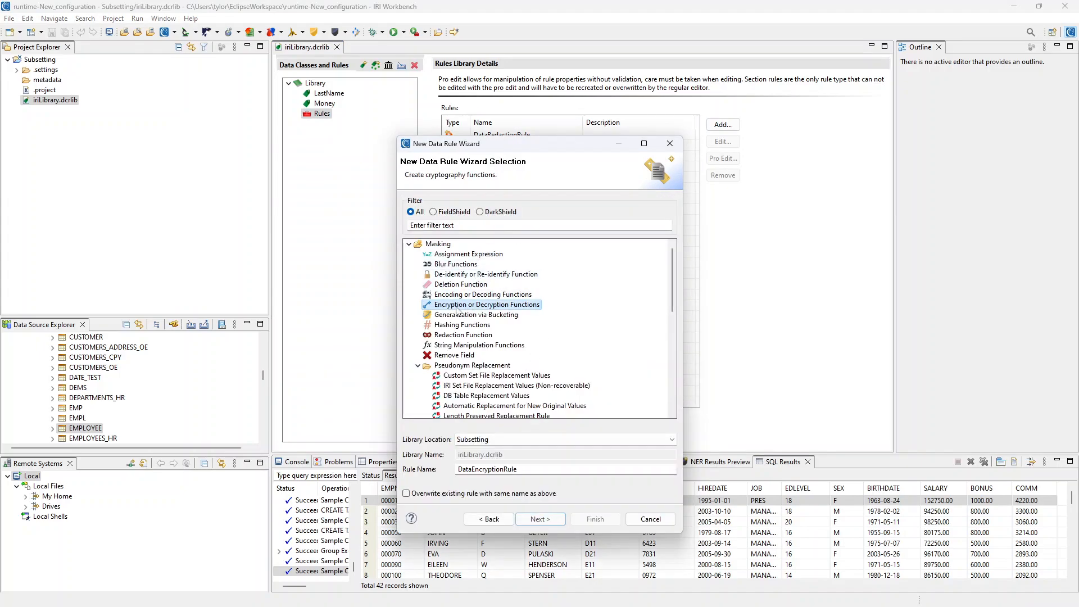
click(560, 519)
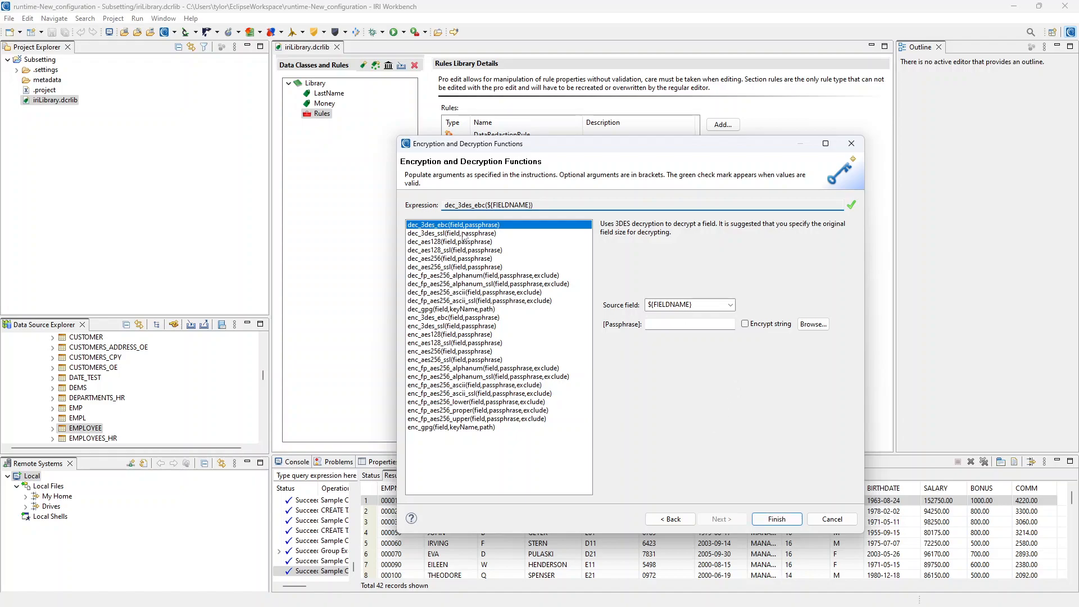
click(433, 368)
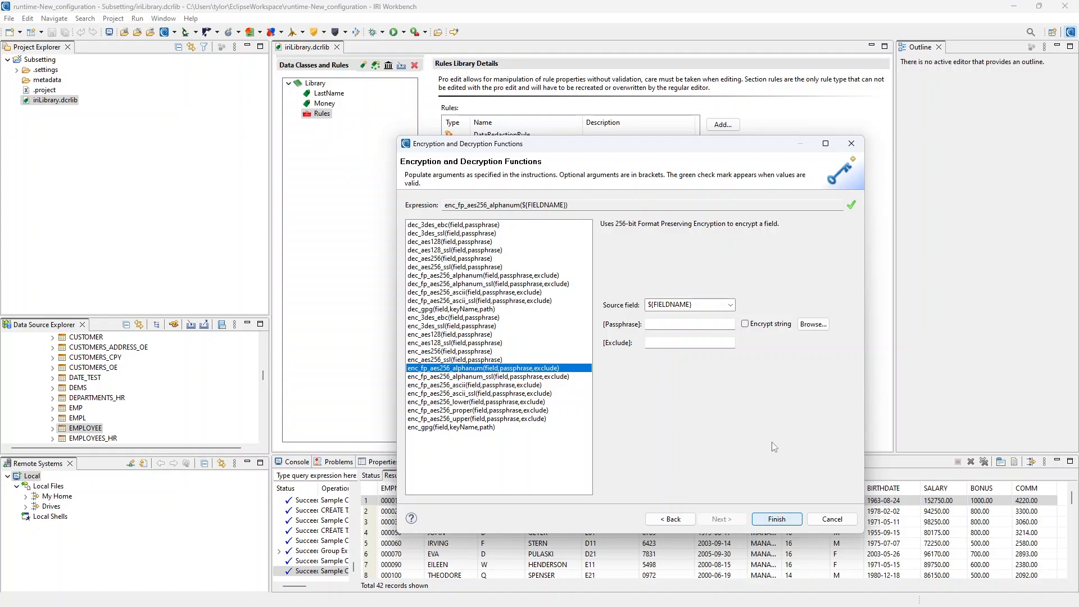
key(Return)
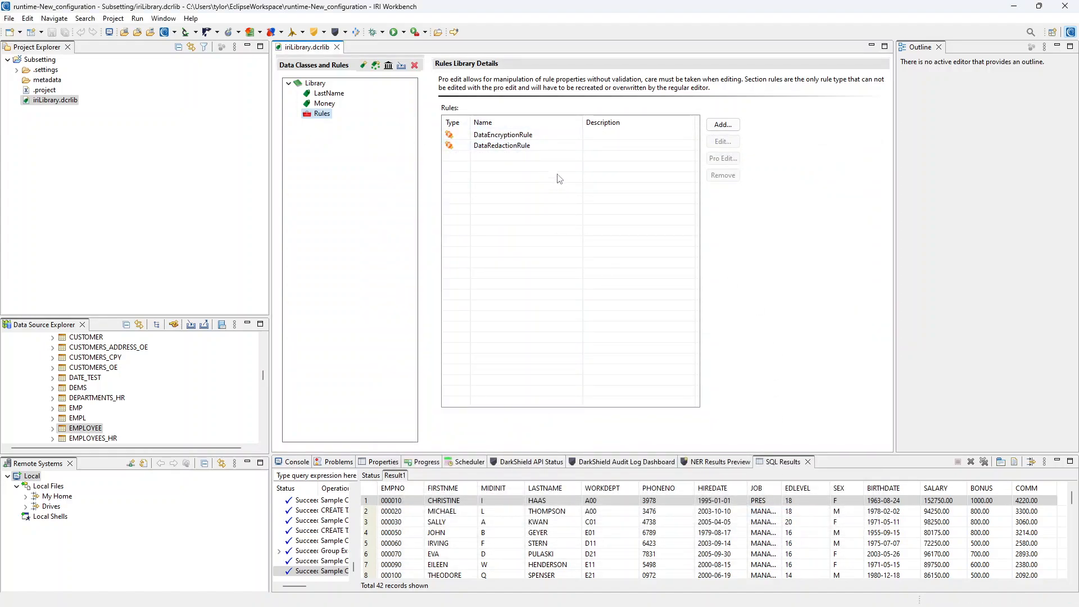
Set the Money data class's default rule to DataRedactionRule
click(326, 104)
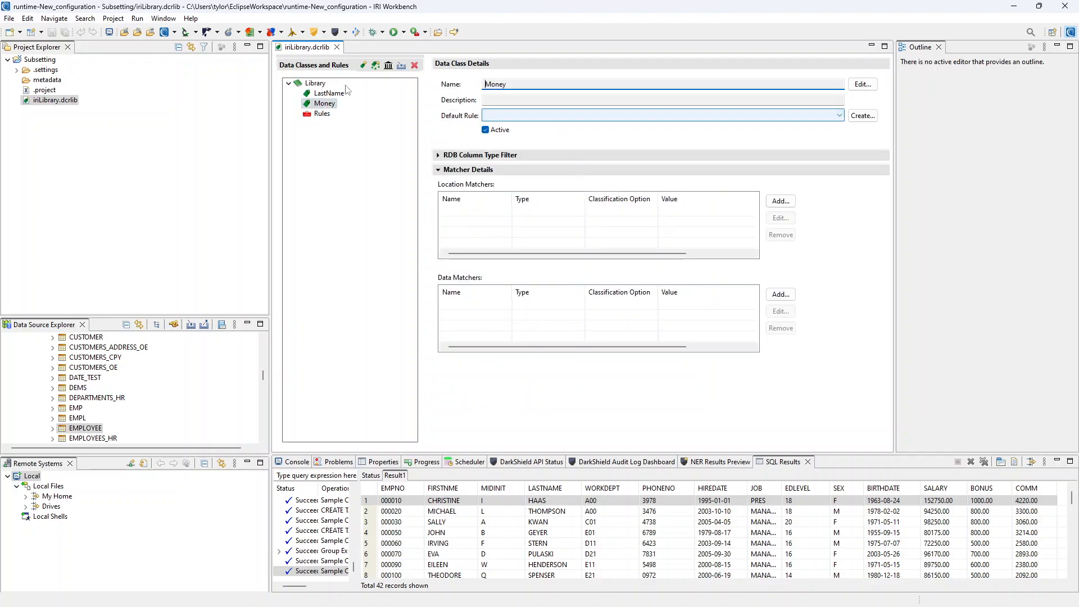
click(634, 116)
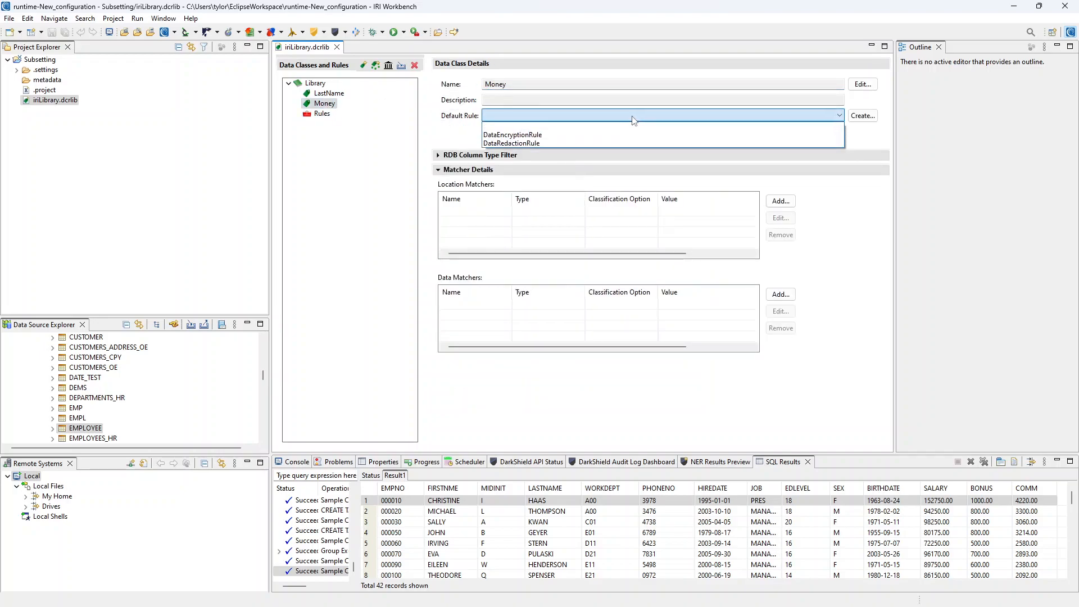
click(602, 144)
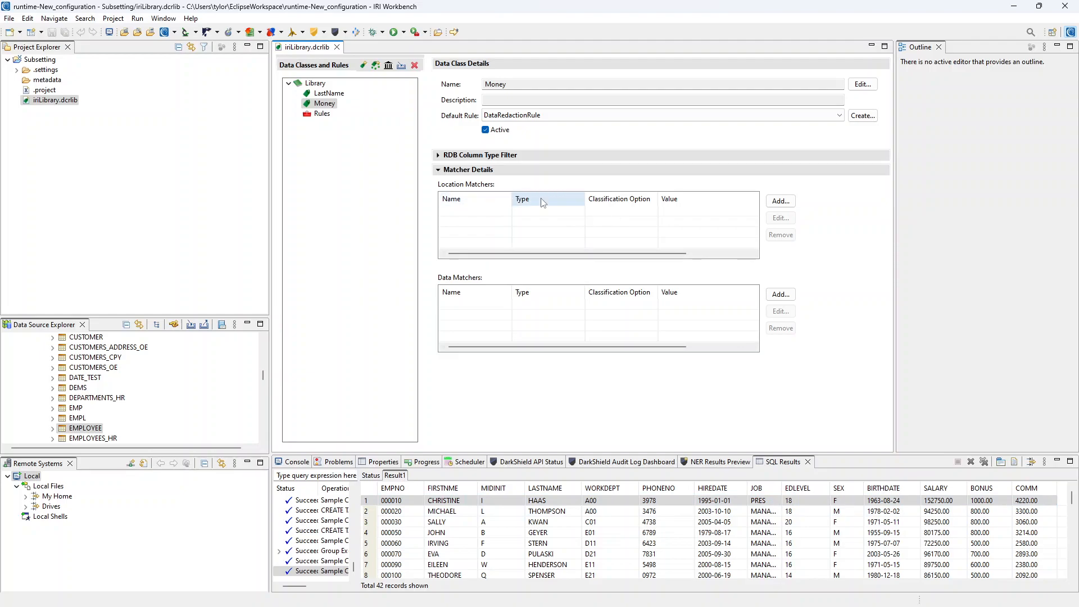
Add a location matcher named Salary with pattern SALARY to the Money data class
click(780, 202)
text(Money)
click(420, 315)
double_click(457, 201)
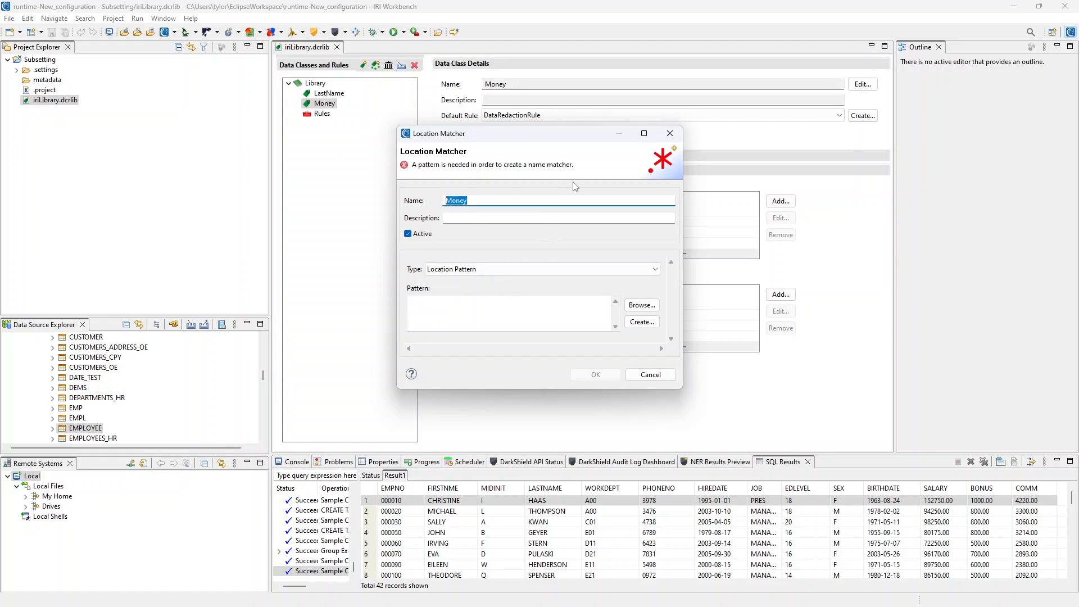
text(Salary)
click(524, 304)
text(SALARY)
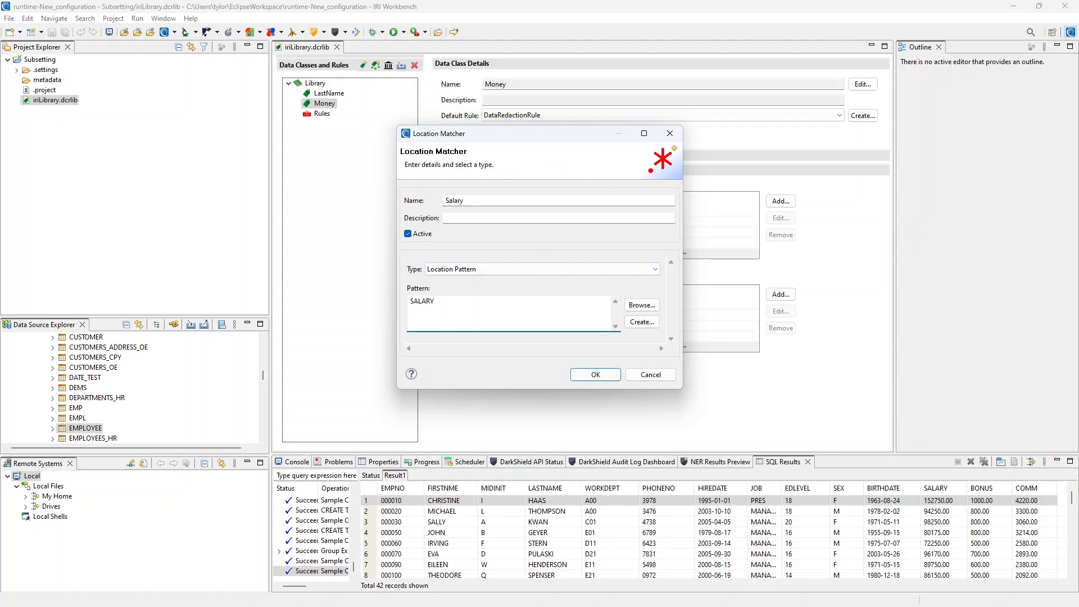
click(597, 375)
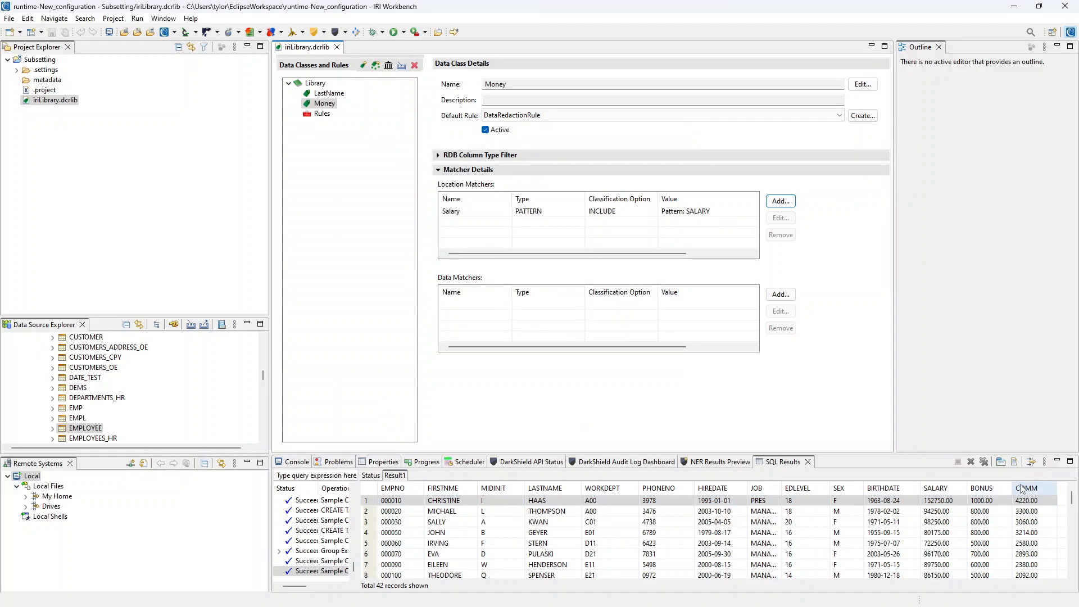
Add a location matcher named Bonus with pattern BONUS to the Money data class
click(780, 201)
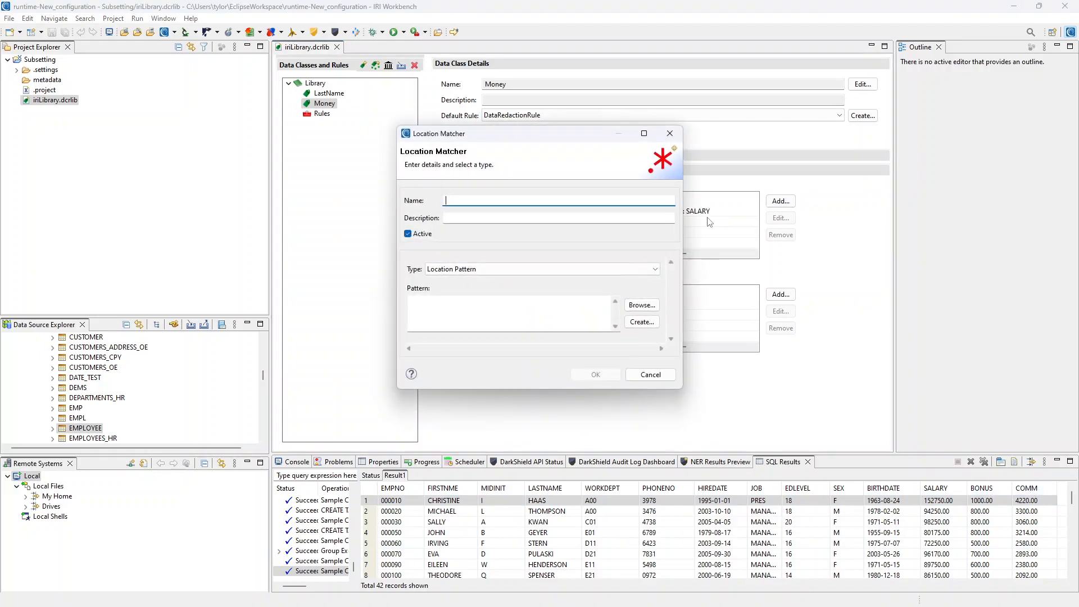
text(Bonus)
click(449, 307)
text(BONUS)
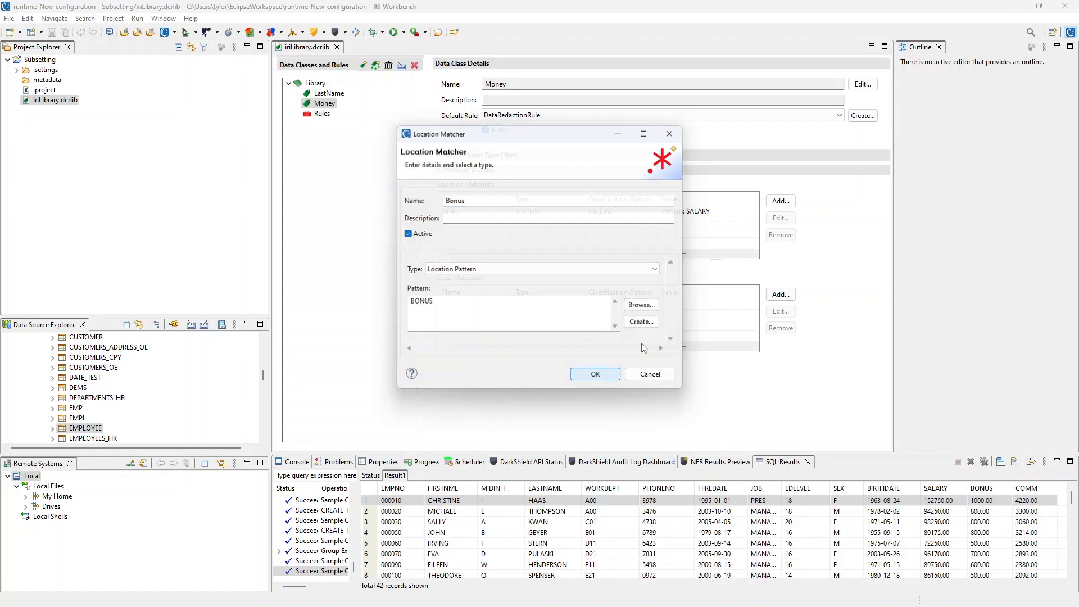
click(593, 376)
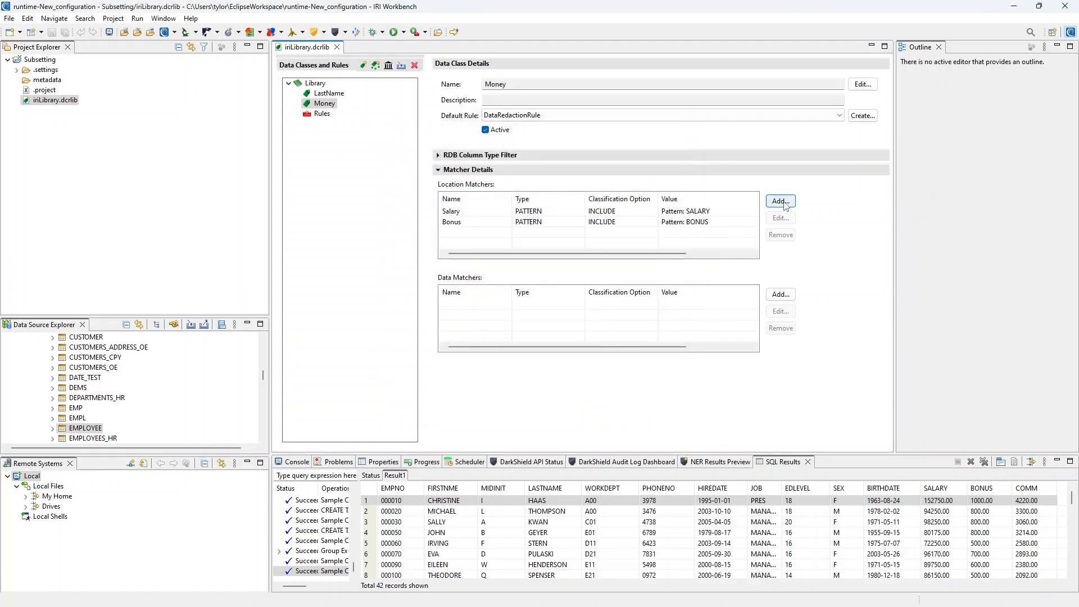
Add a location matcher named Comm with pattern COMM to the Money data class
click(781, 202)
text(Comm)
click(427, 309)
text(COMM)
click(596, 375)
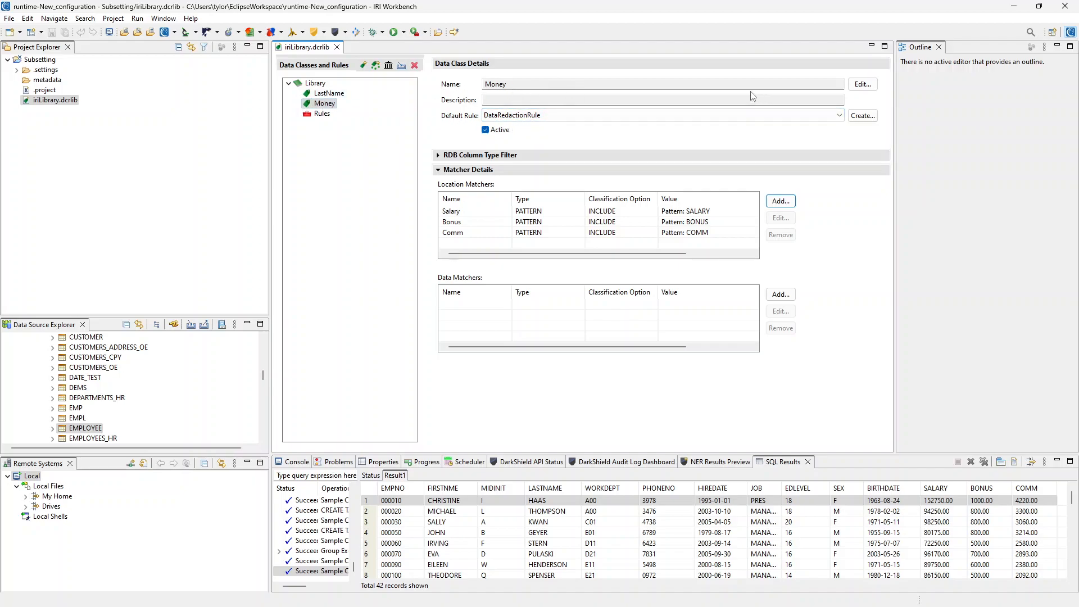
Set the LastName data class's default rule to DataEncryptionRule
click(328, 93)
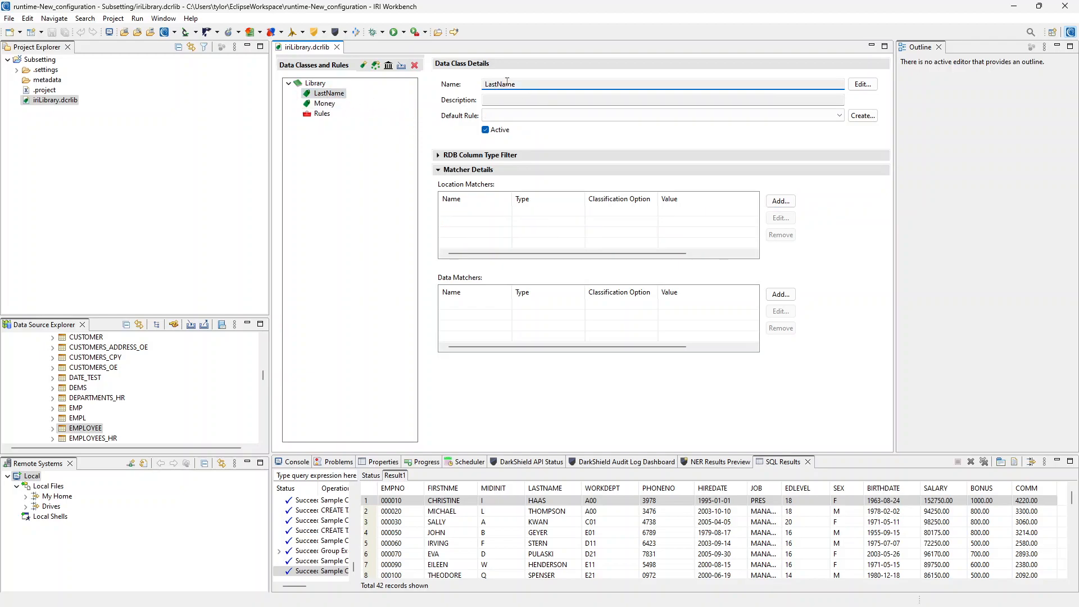
click(539, 115)
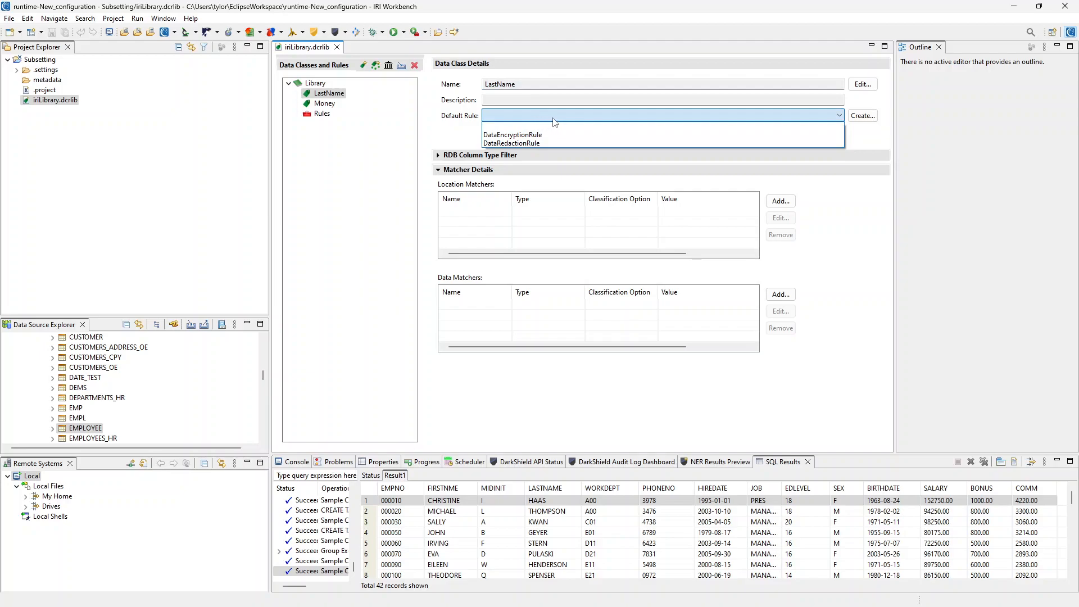
click(564, 135)
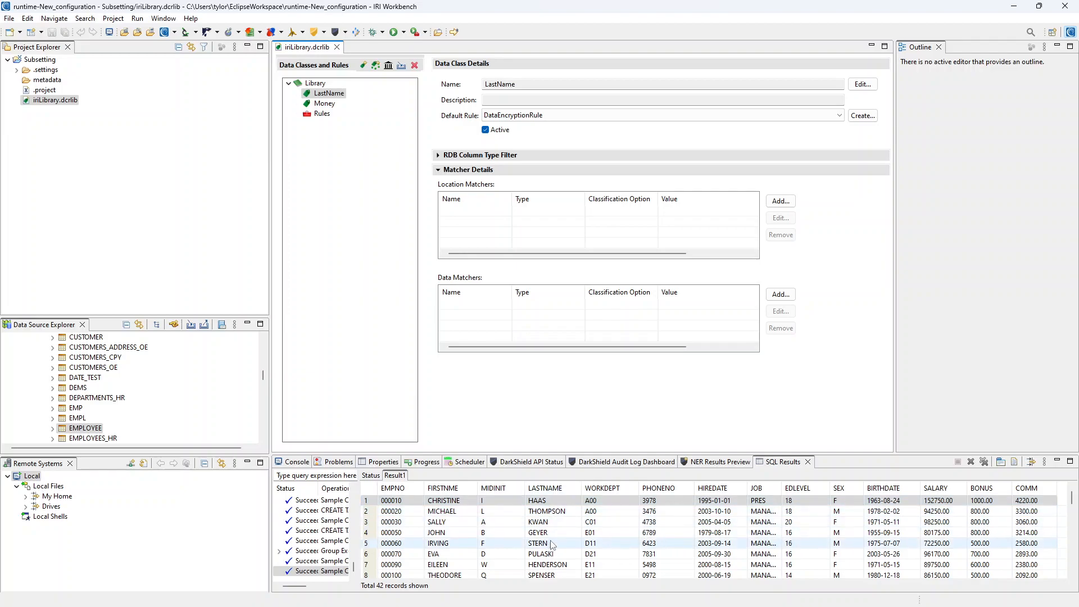
Add a location matcher named LastName with pattern LASTNAME to the LastName data class
click(779, 201)
text(Las)
click(486, 309)
text(LASTNAME)
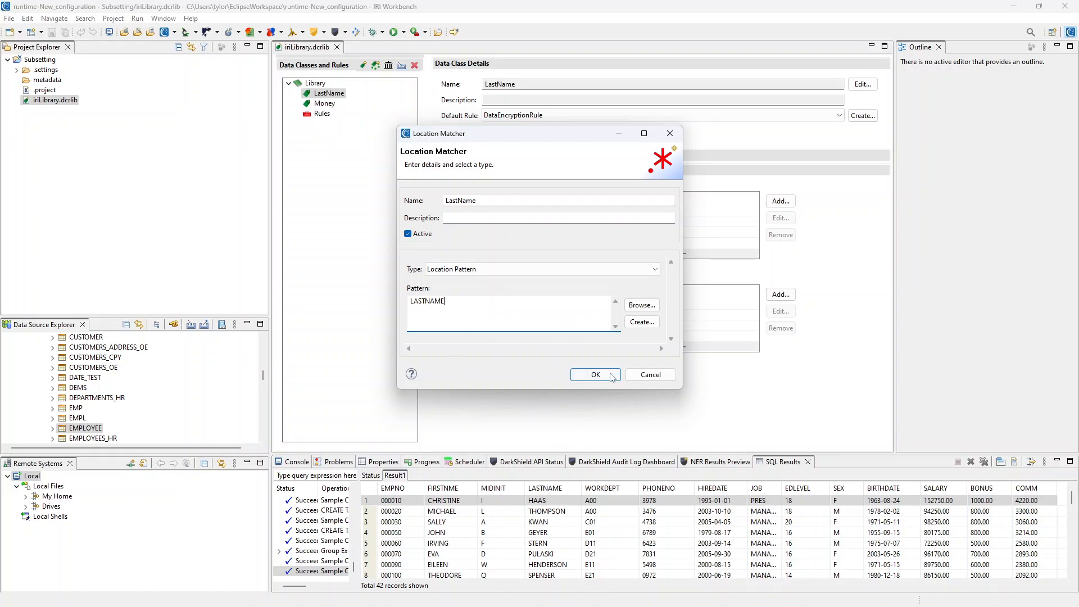
click(587, 374)
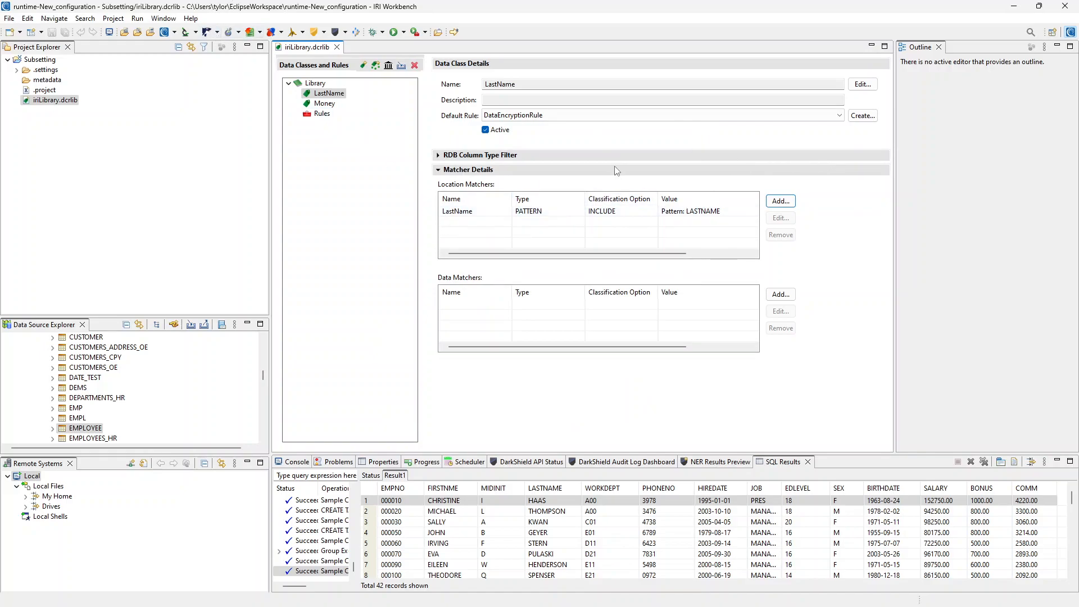
click(218, 33)
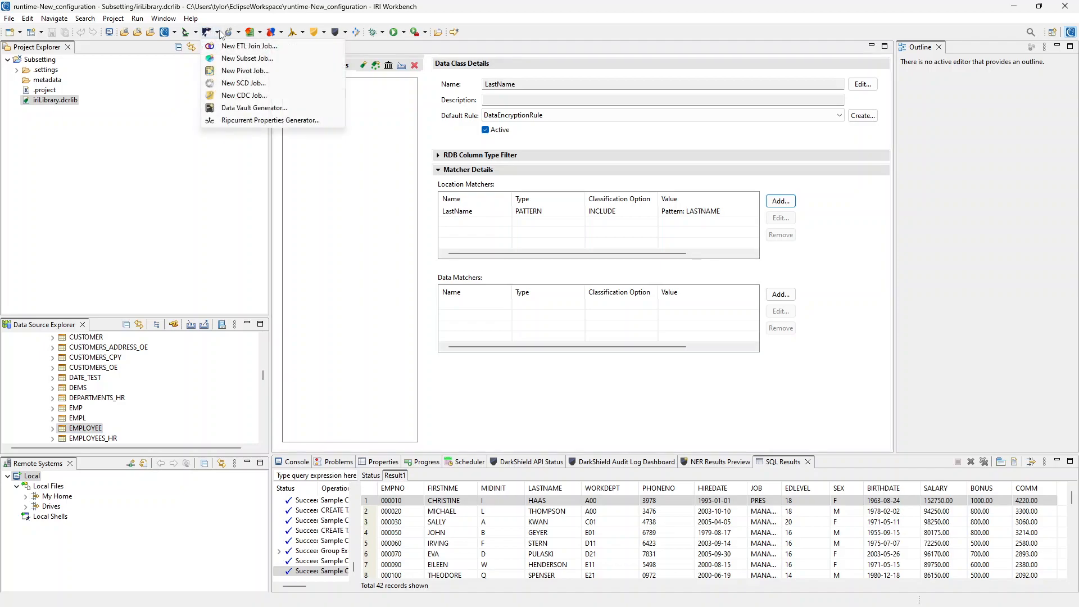
click(219, 32)
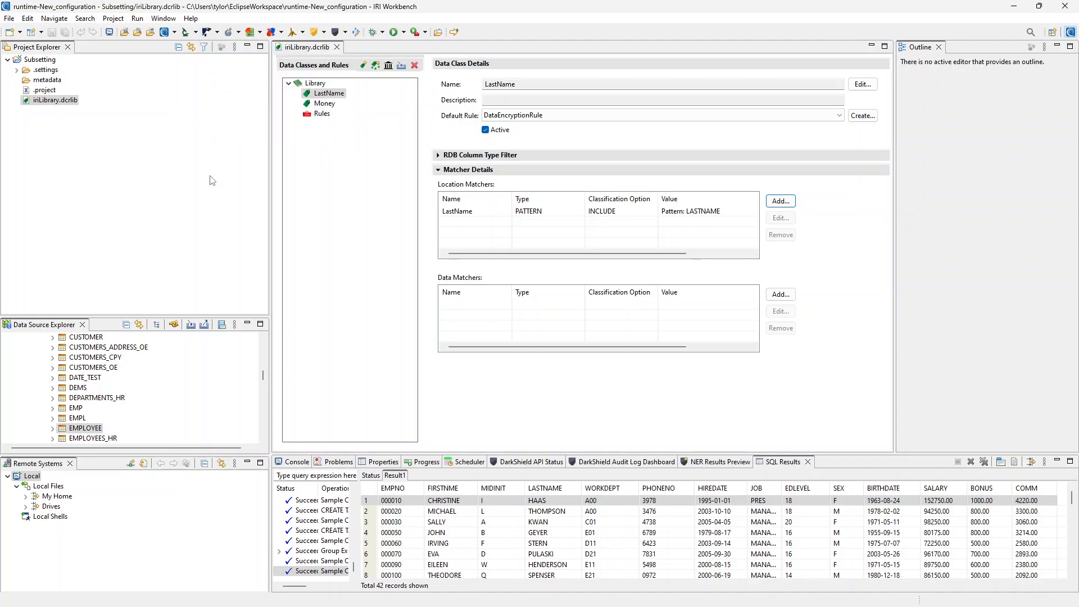
Start a new Subset Job for the EMPLOYEE table with the ODBC loader
right_click(86, 431)
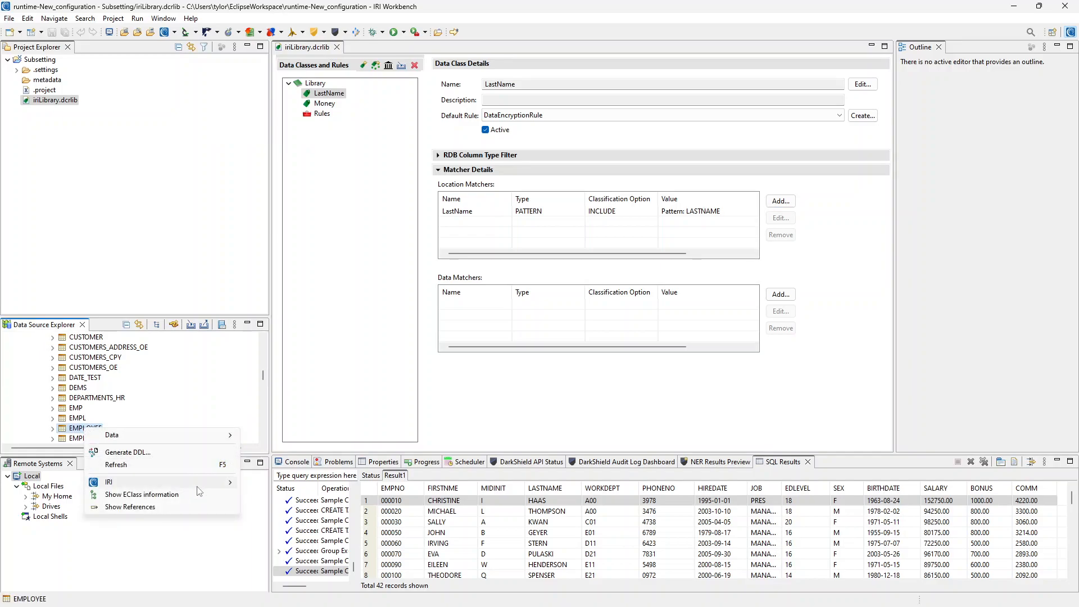
mouse_move(197, 486)
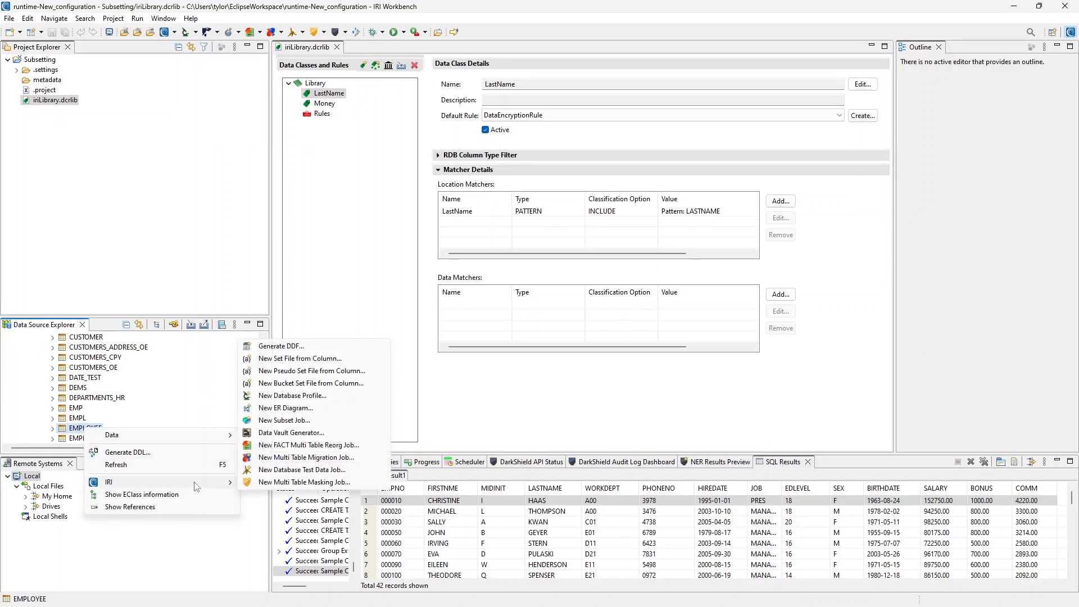
click(296, 423)
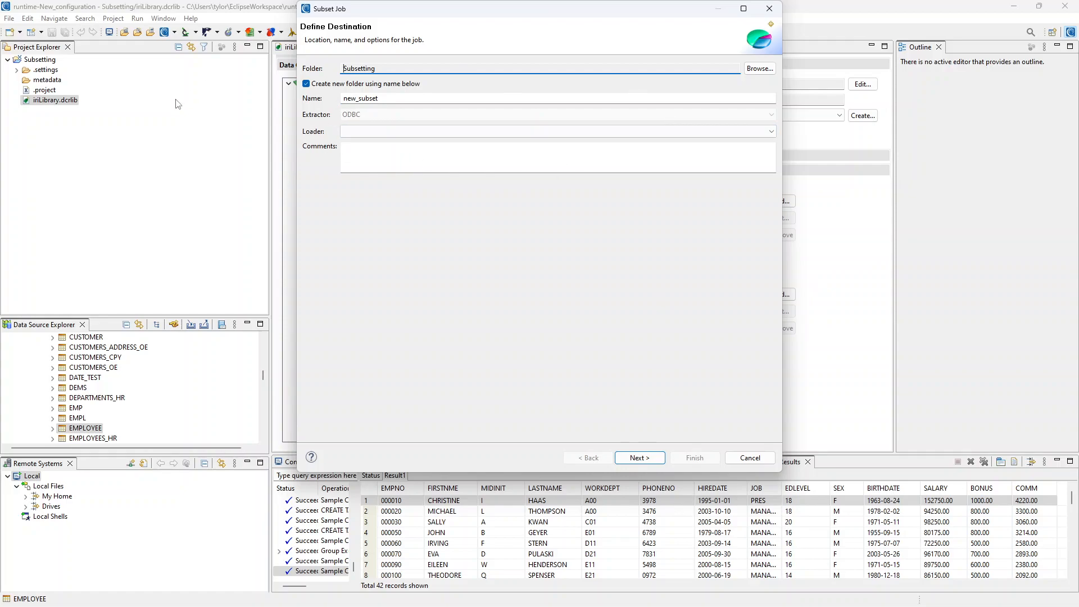
click(381, 133)
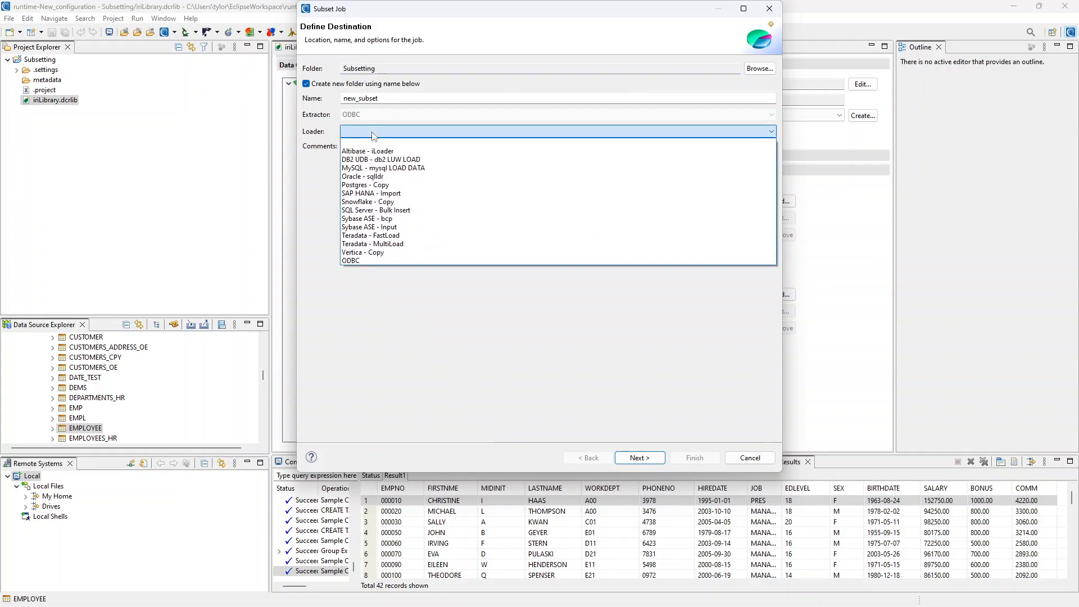
click(375, 261)
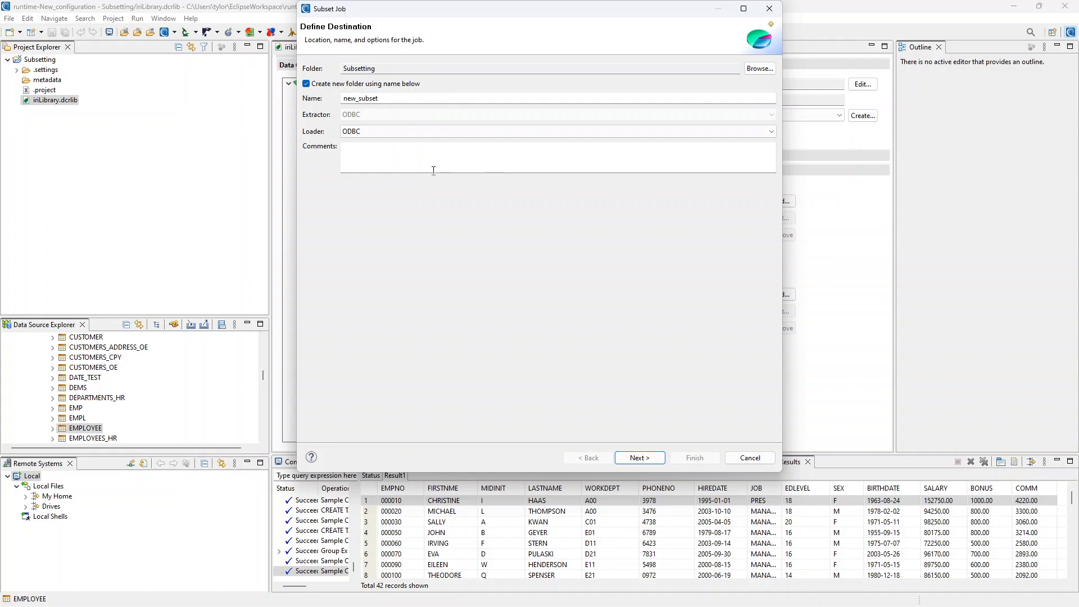
click(639, 459)
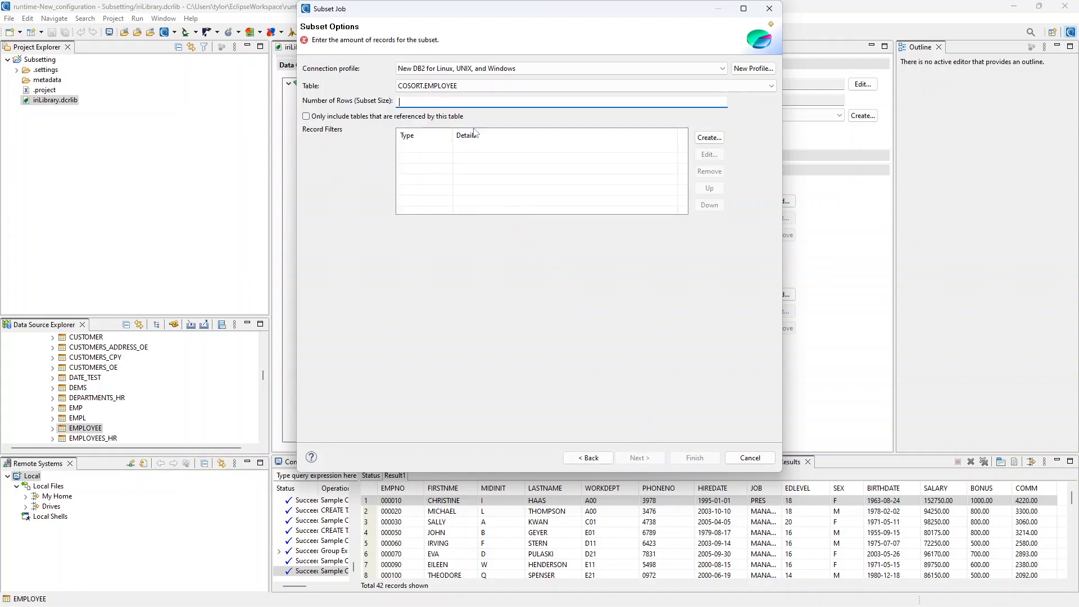
Set the subset size to 15 rows and add EMPNO as the sort key
text(15)
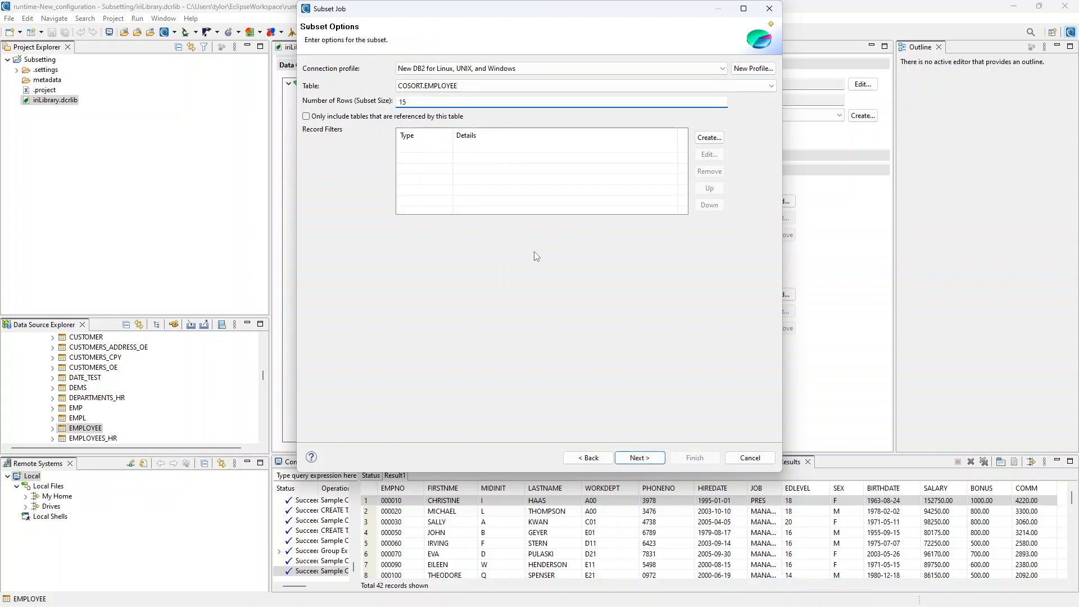
click(648, 461)
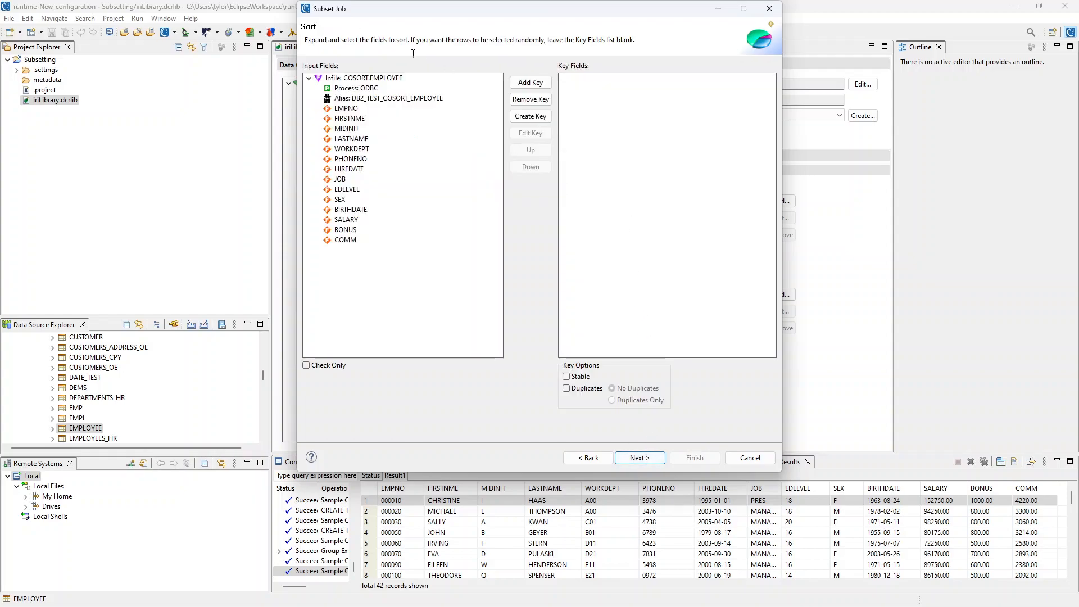
double_click(346, 108)
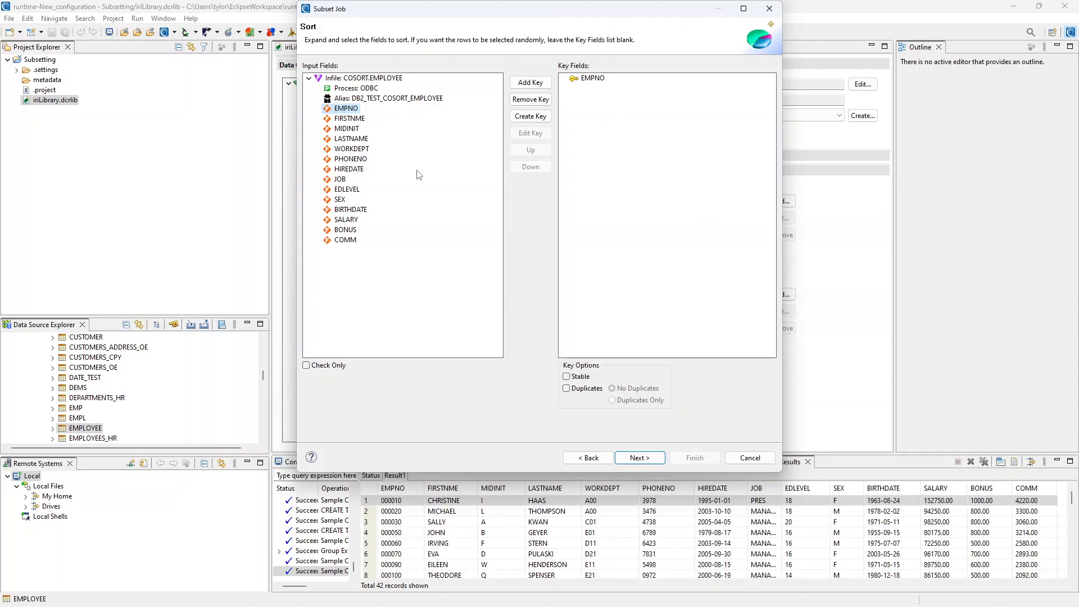
click(641, 458)
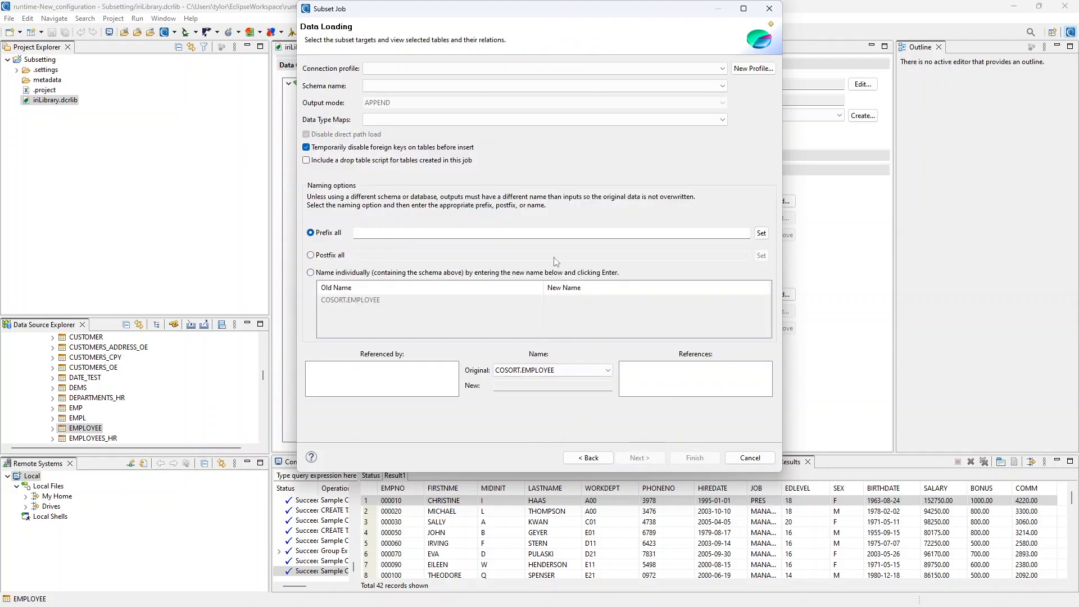
Choose the New DB2 for Linux, UNIX, and Windows target connection profile and the COSORT schema
click(459, 67)
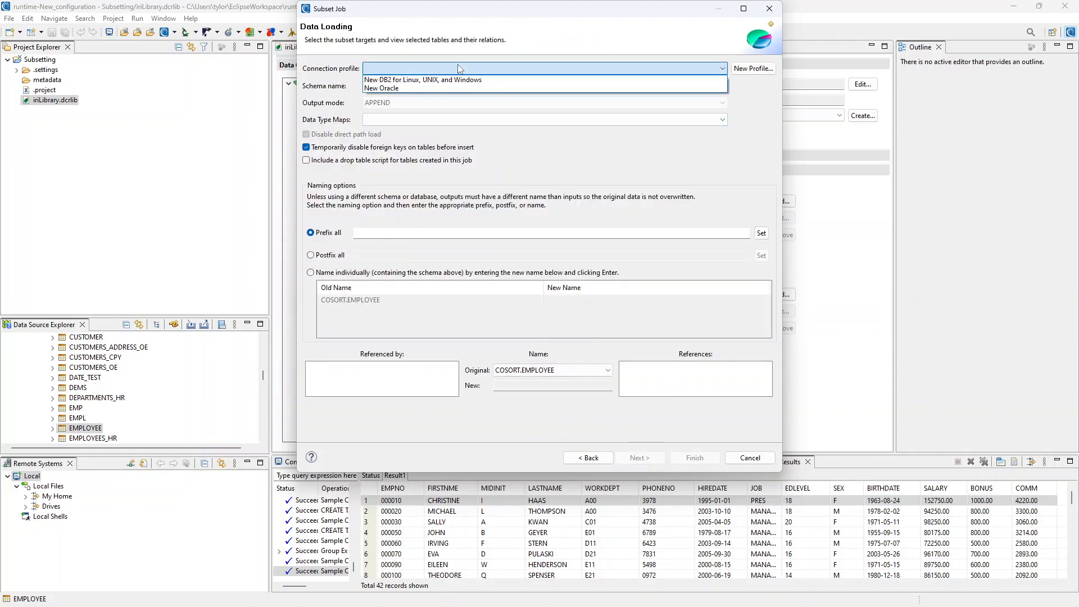
click(422, 83)
click(395, 85)
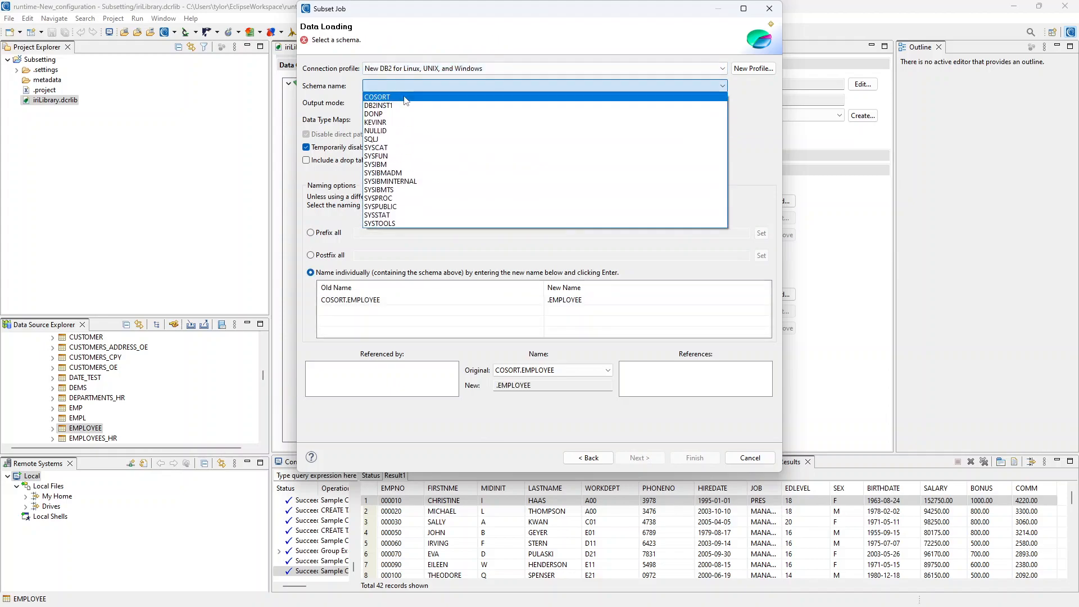
click(406, 100)
Prefix all target table names with A2_TEST_ and continue to the data classes page
click(364, 232)
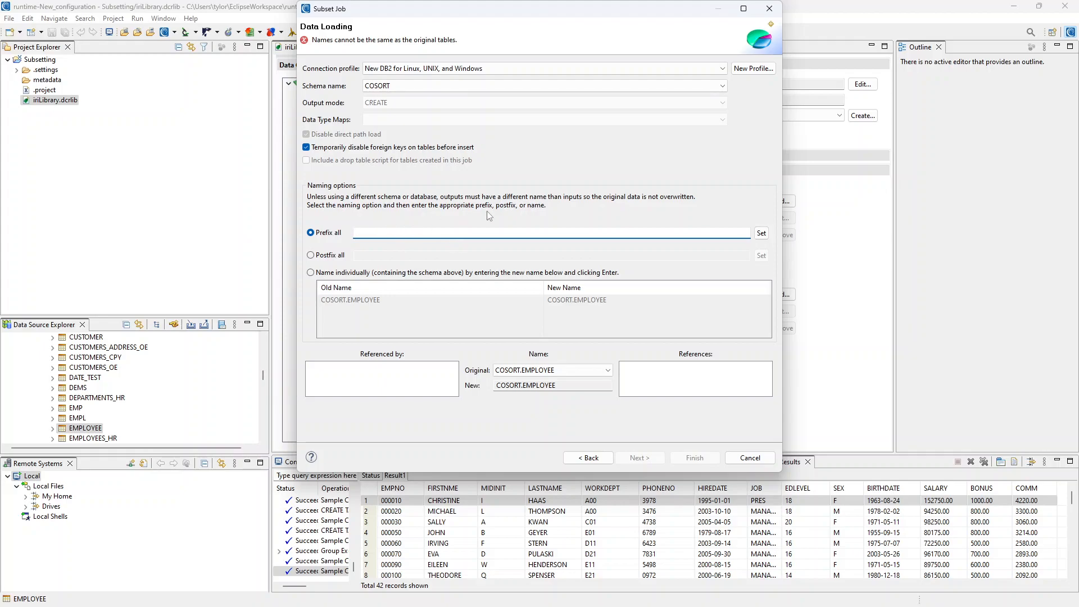
text(a)
key(BackSpace)
text(A2_TEST_)
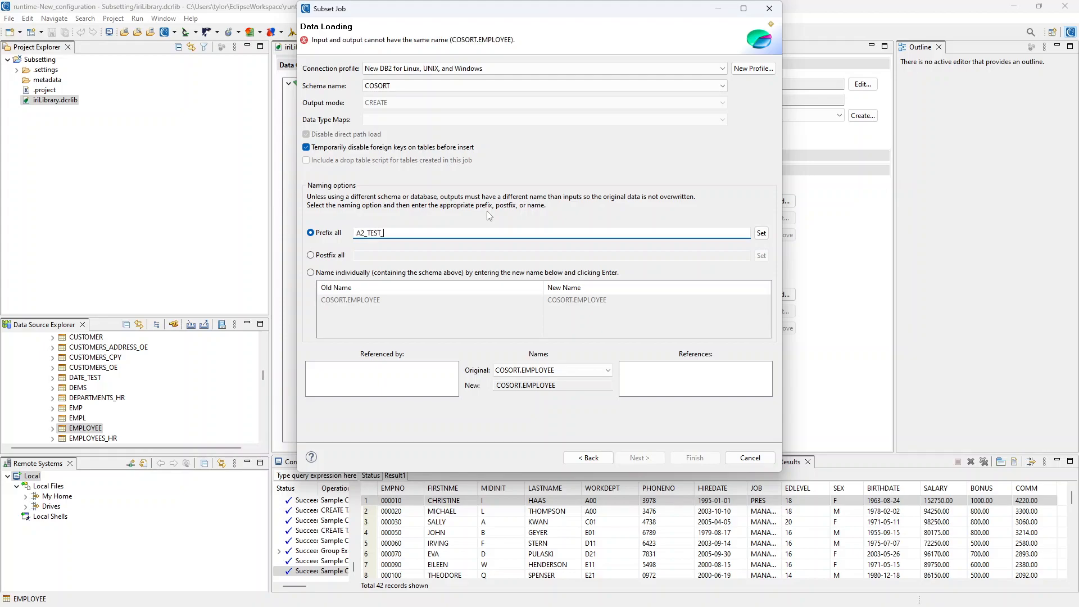
click(761, 234)
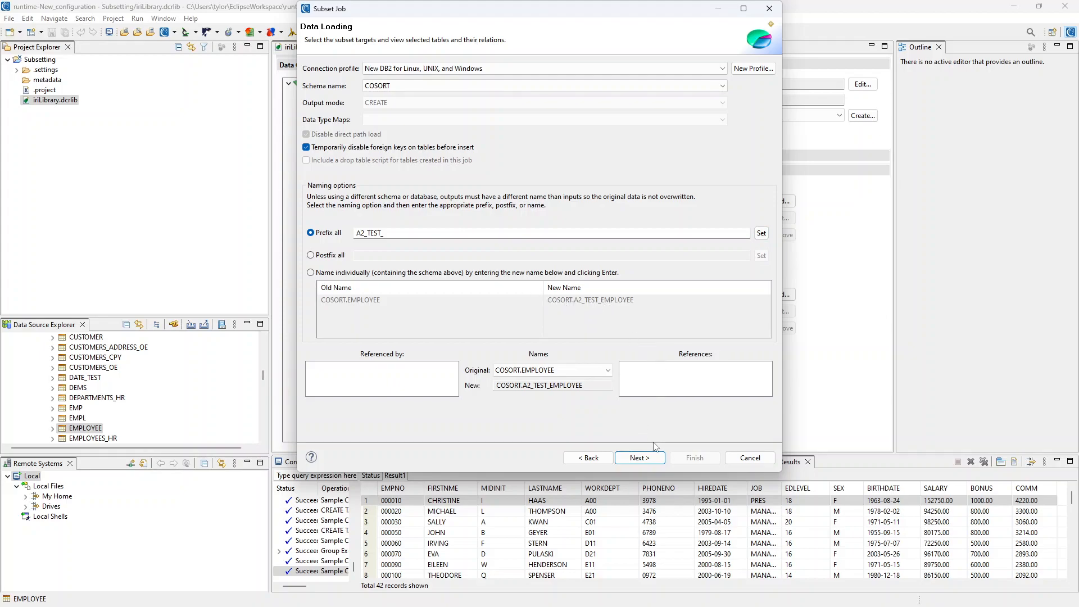
click(640, 458)
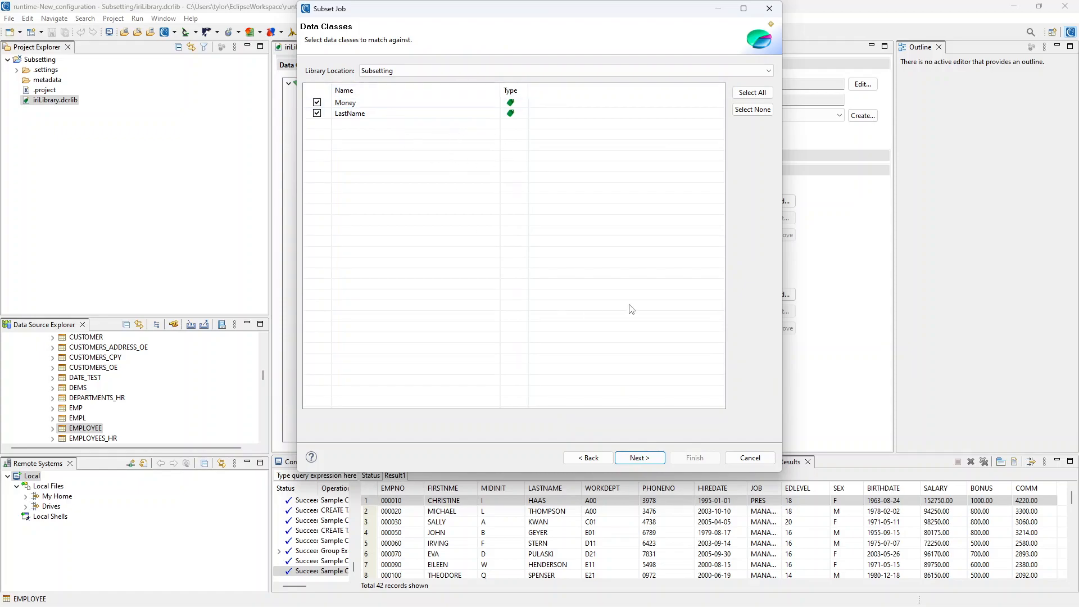
Match against both the Money and LastName data classes and continue to the job summary
drag(511, 9, 658, 196)
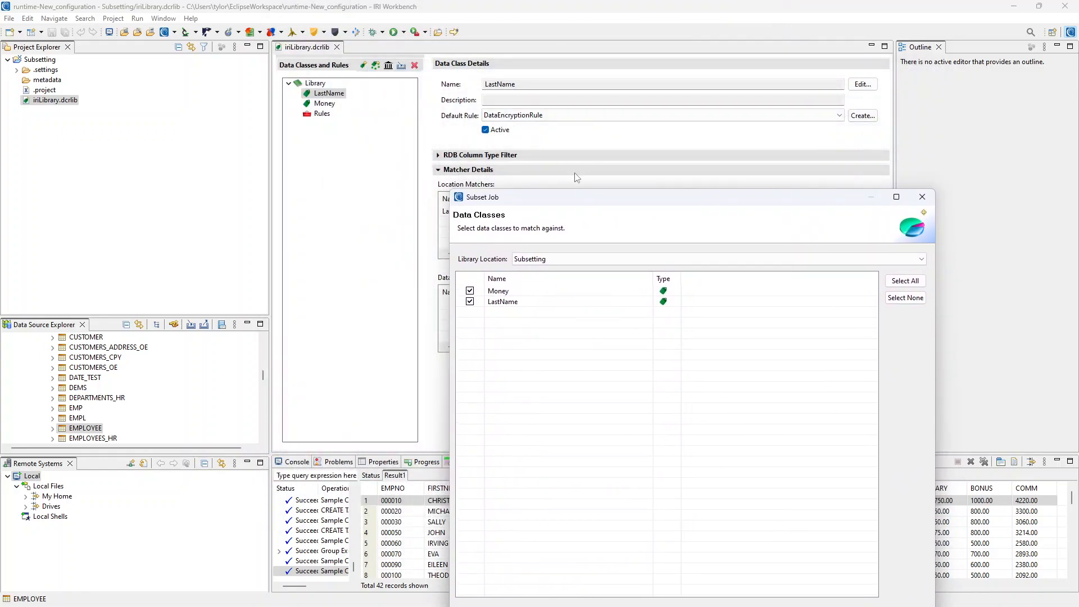
drag(574, 202, 438, 50)
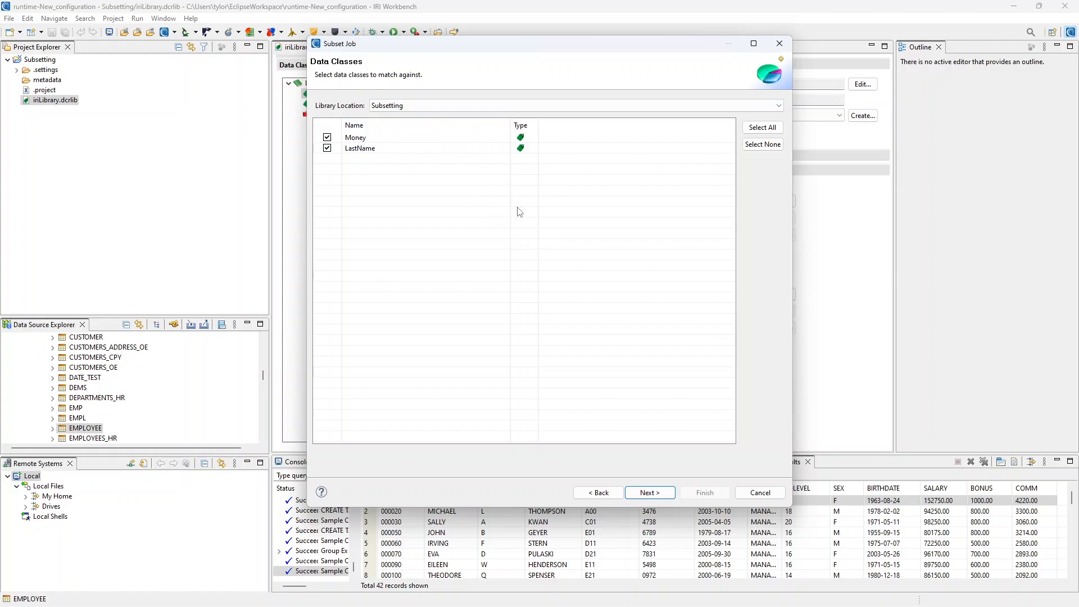
click(763, 145)
click(761, 128)
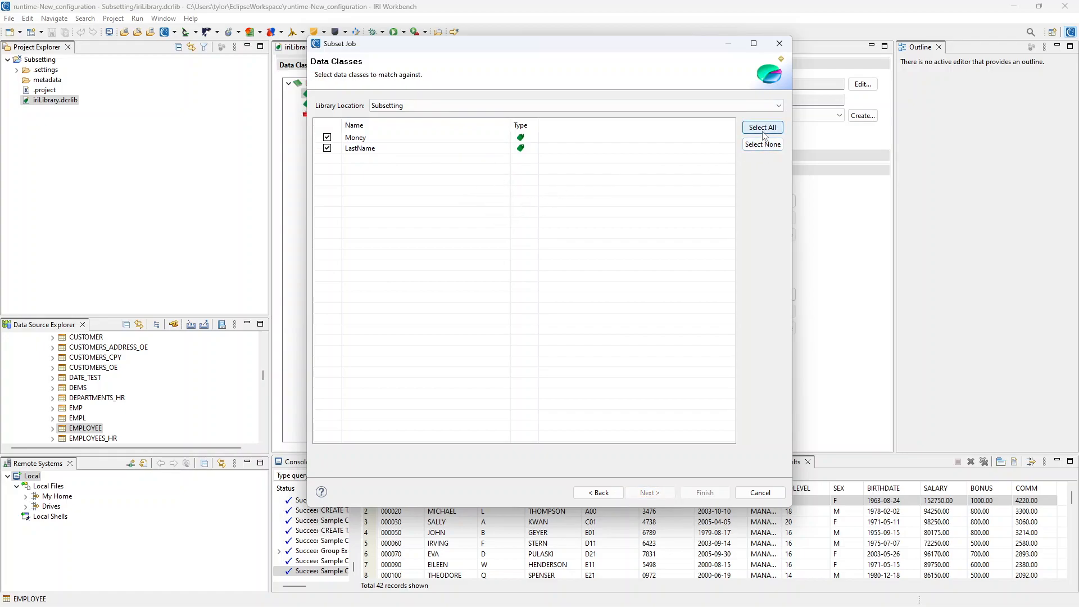
click(325, 139)
click(327, 148)
click(326, 138)
click(327, 148)
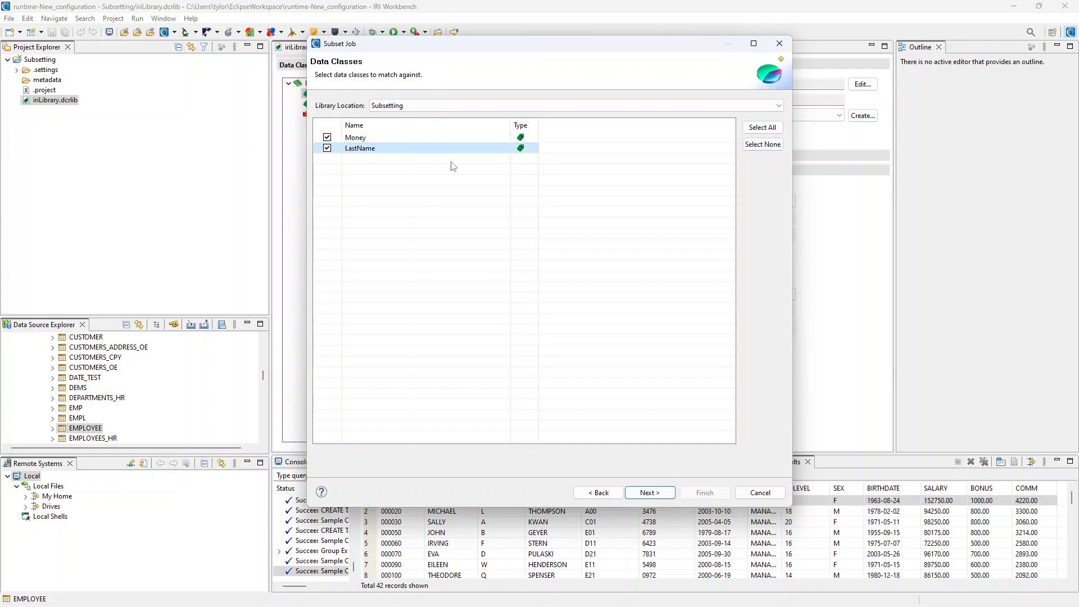
click(650, 493)
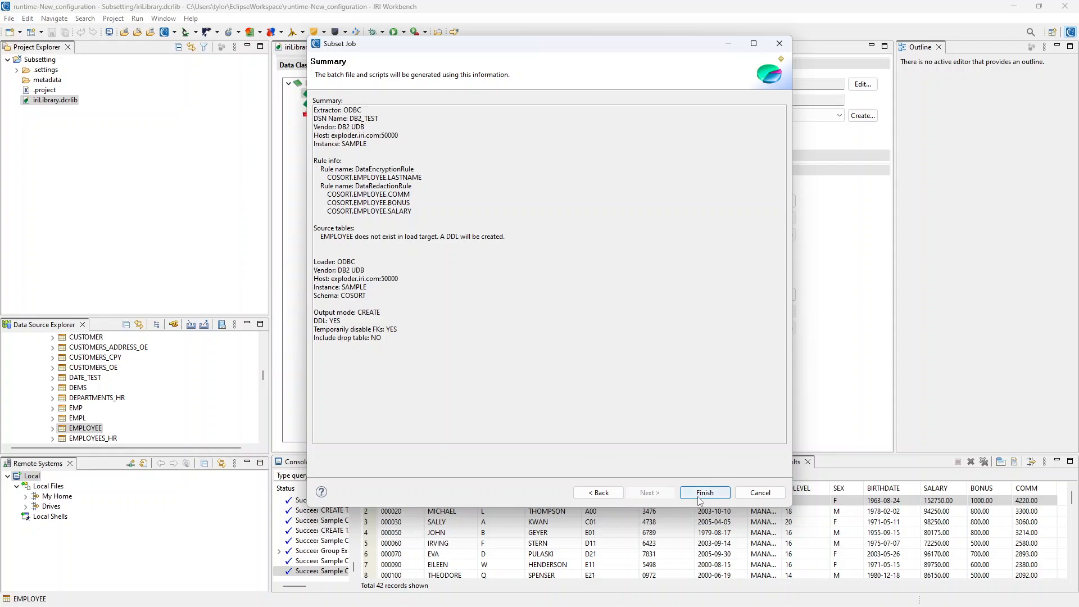
Finish the Subset Job wizard and expand the generated new_subset project folder
click(703, 493)
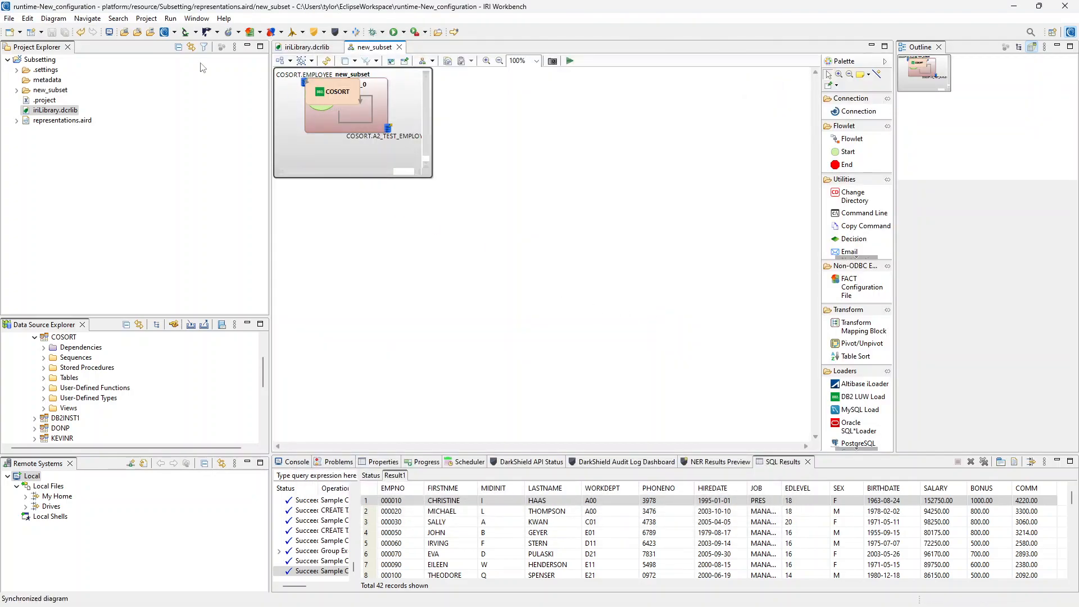
click(17, 90)
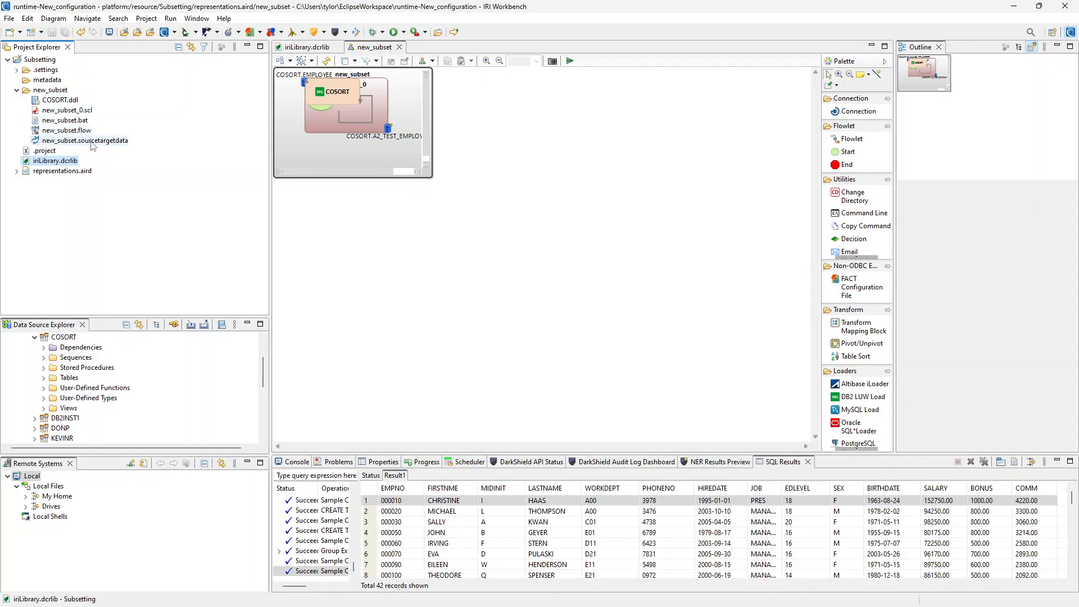
click(68, 120)
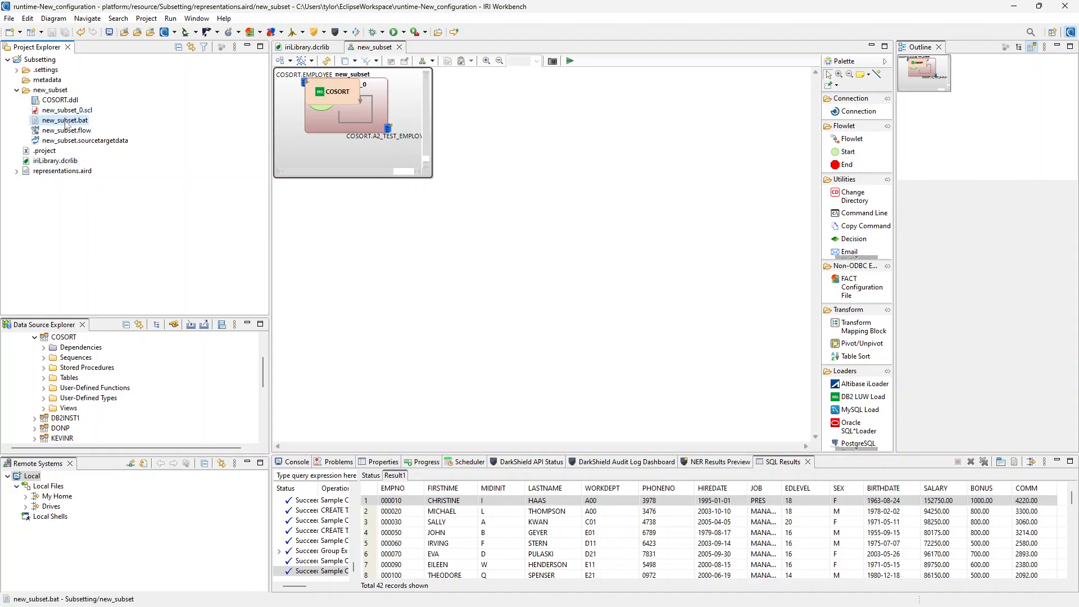
right_click(86, 123)
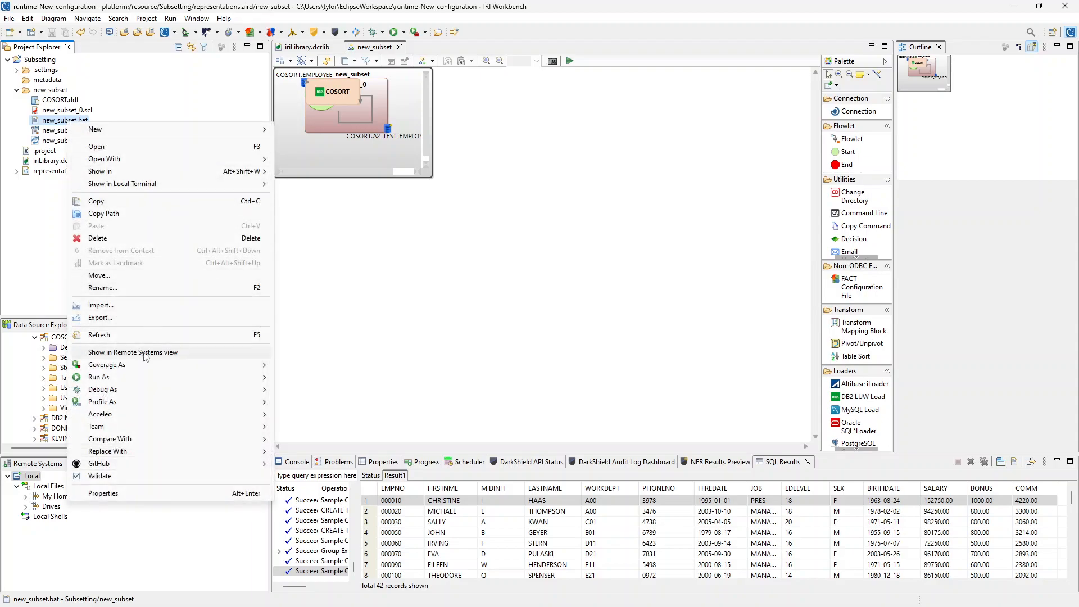
mouse_move(146, 382)
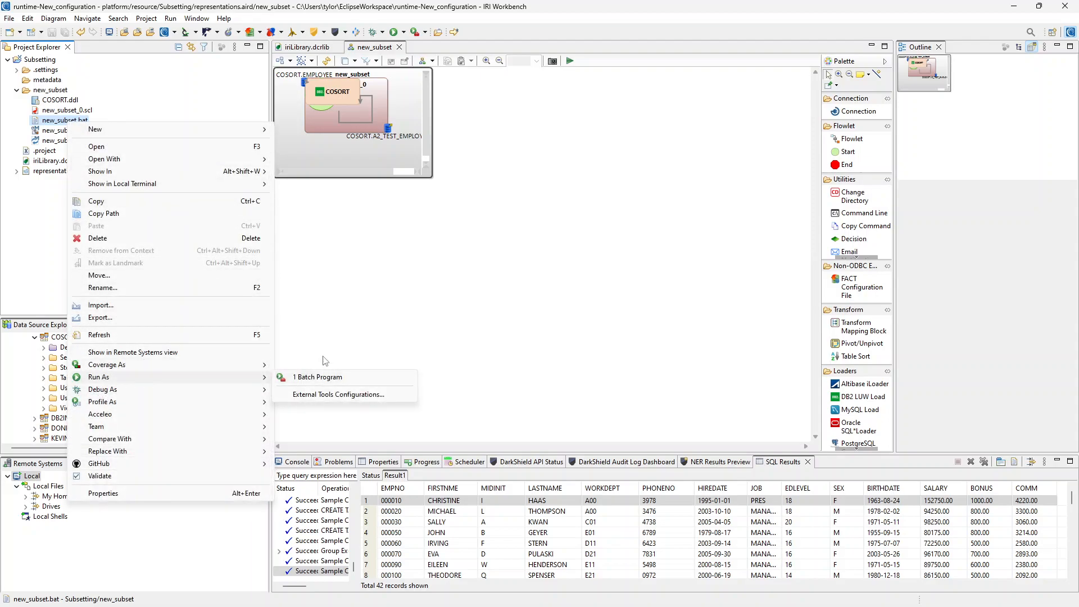
click(337, 297)
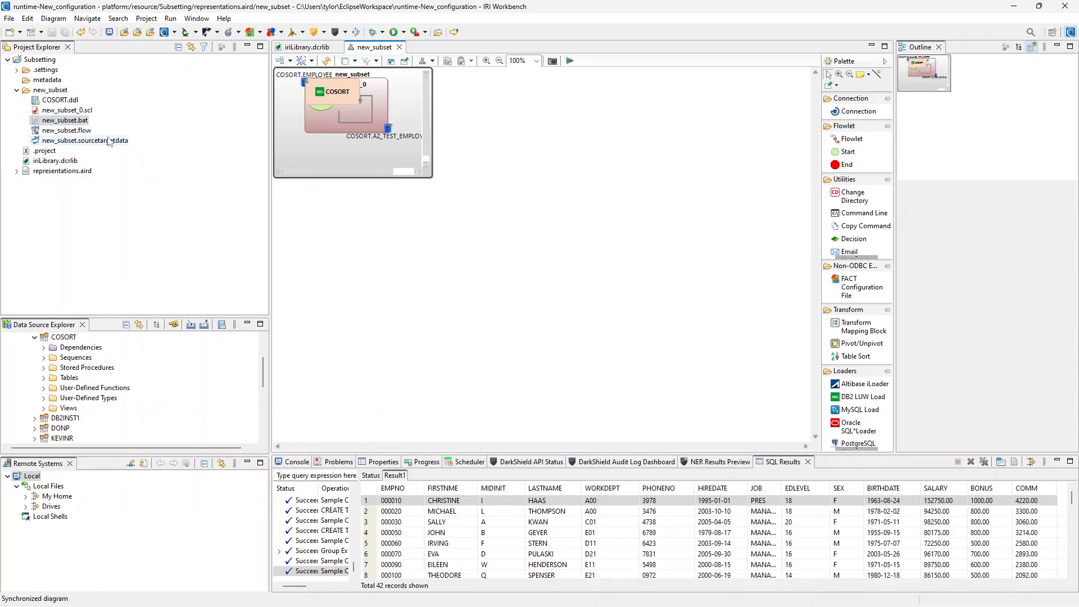
Open the COSORT.ddl script and set its connection profile to New DB2 for Linux, UNIX, and Windows with database SAMPLE
click(84, 122)
double_click(67, 101)
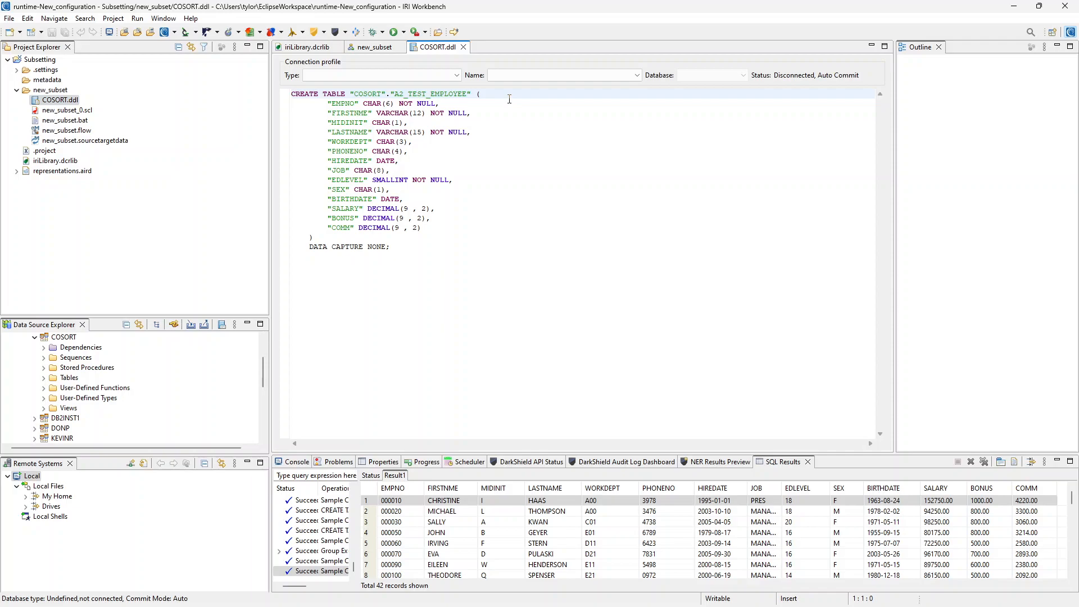
click(574, 75)
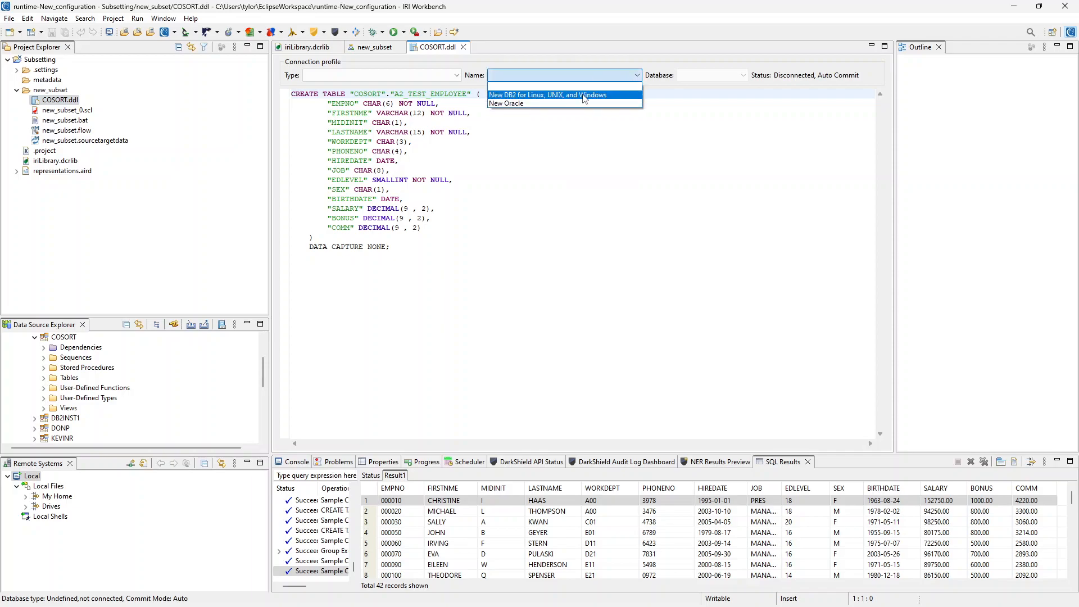
click(584, 99)
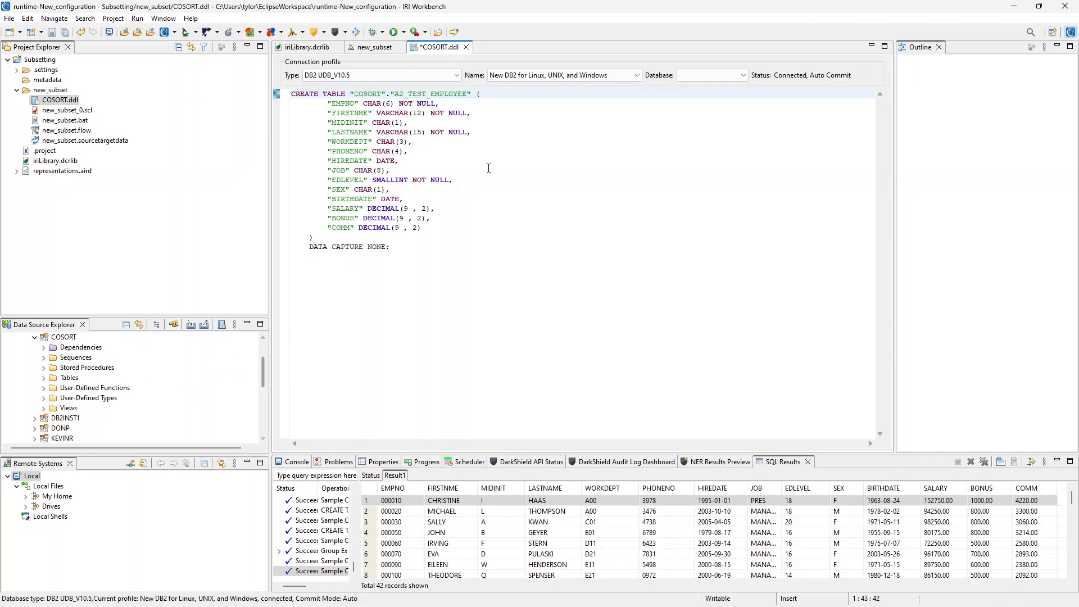
click(711, 76)
click(699, 89)
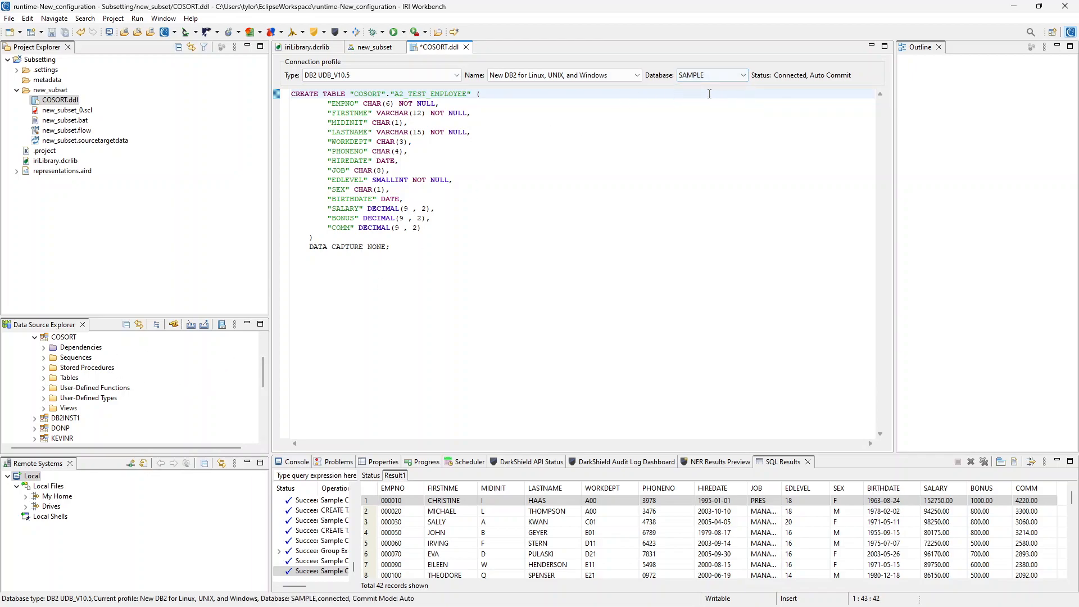
Execute all statements in the COSORT.ddl script to create the A2_TEST_EMPLOYEE table
click(574, 198)
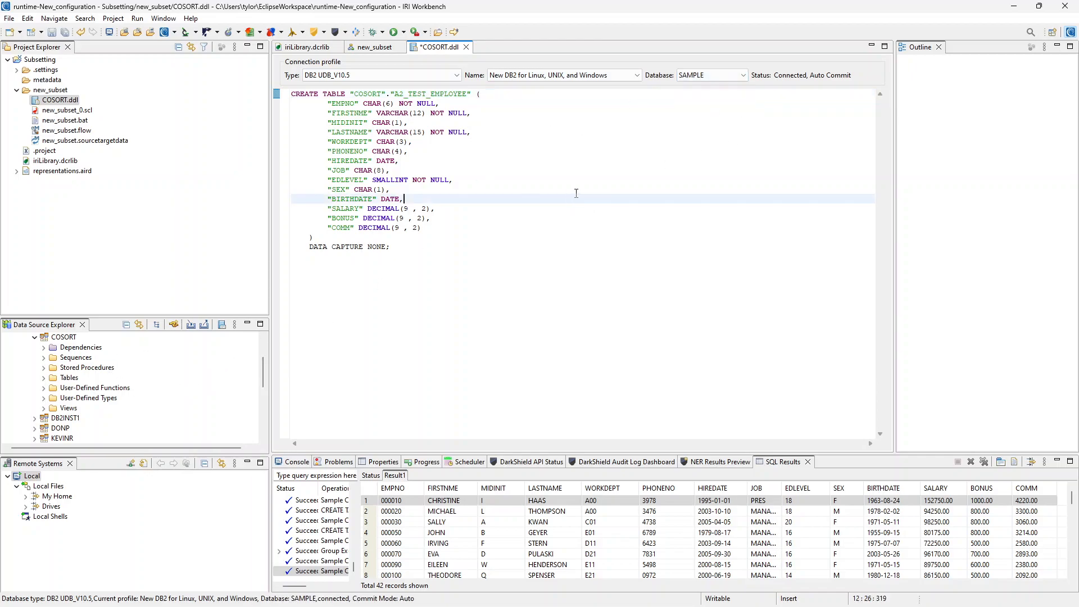
right_click(574, 194)
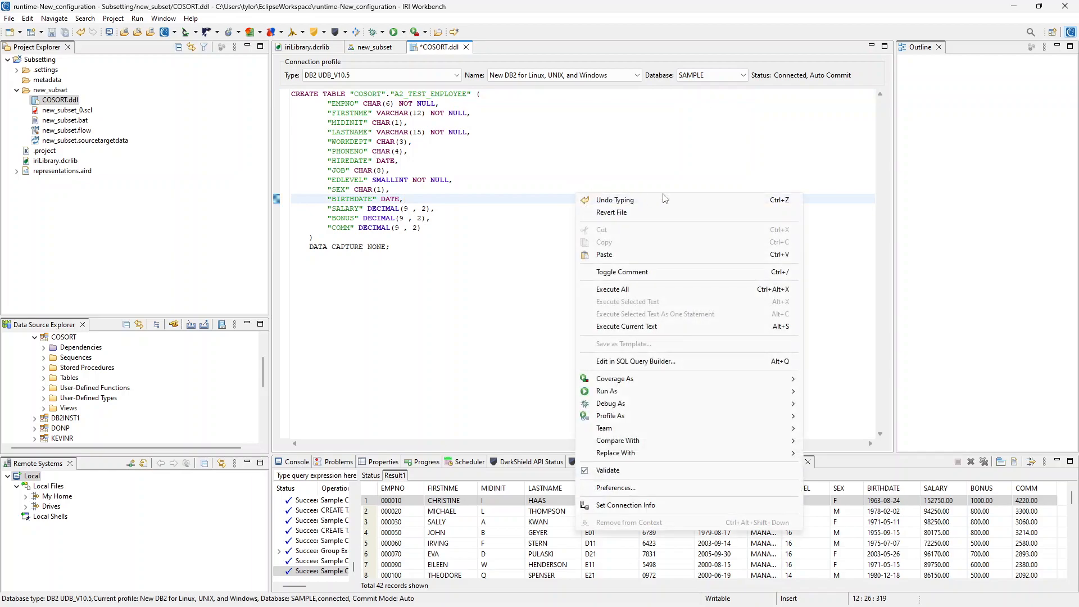
click(665, 288)
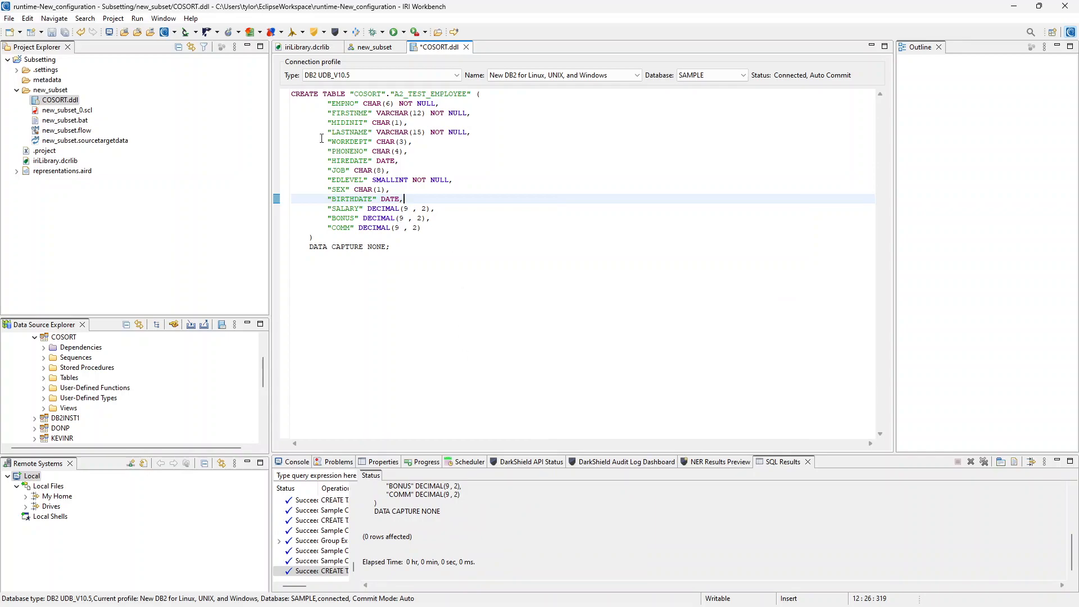
Open and review the new_subset_0.scl job script
double_click(71, 112)
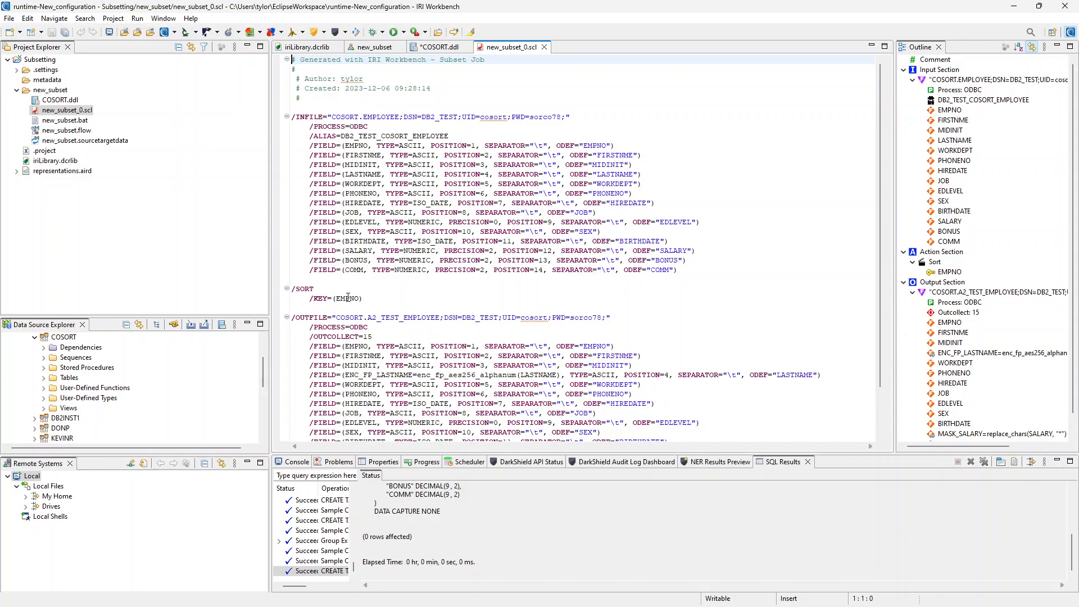
scroll(599, 248, down, 2)
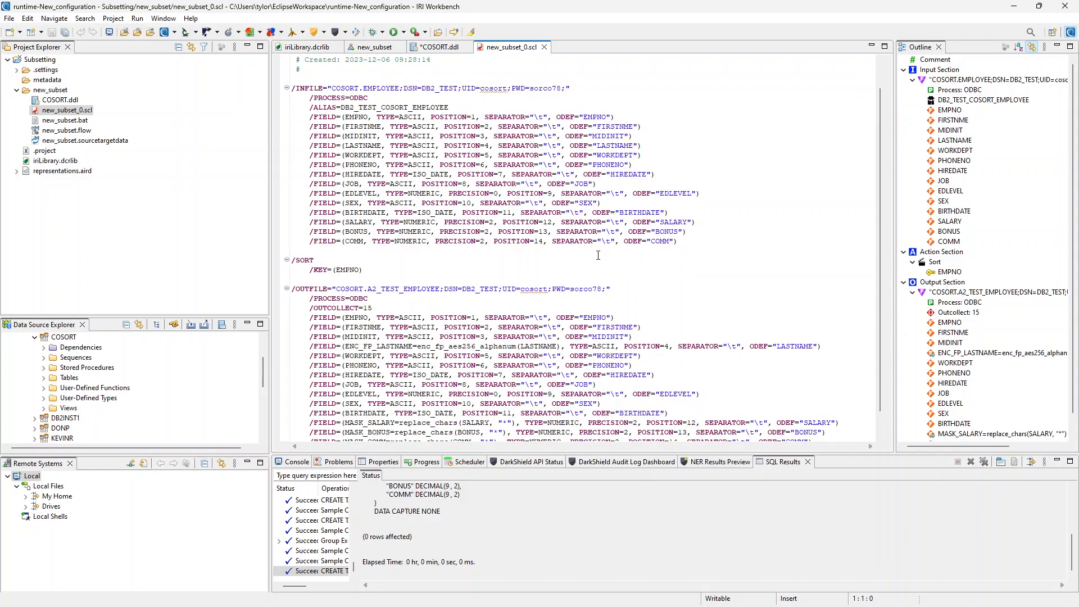
scroll(624, 243, up, 2)
click(569, 127)
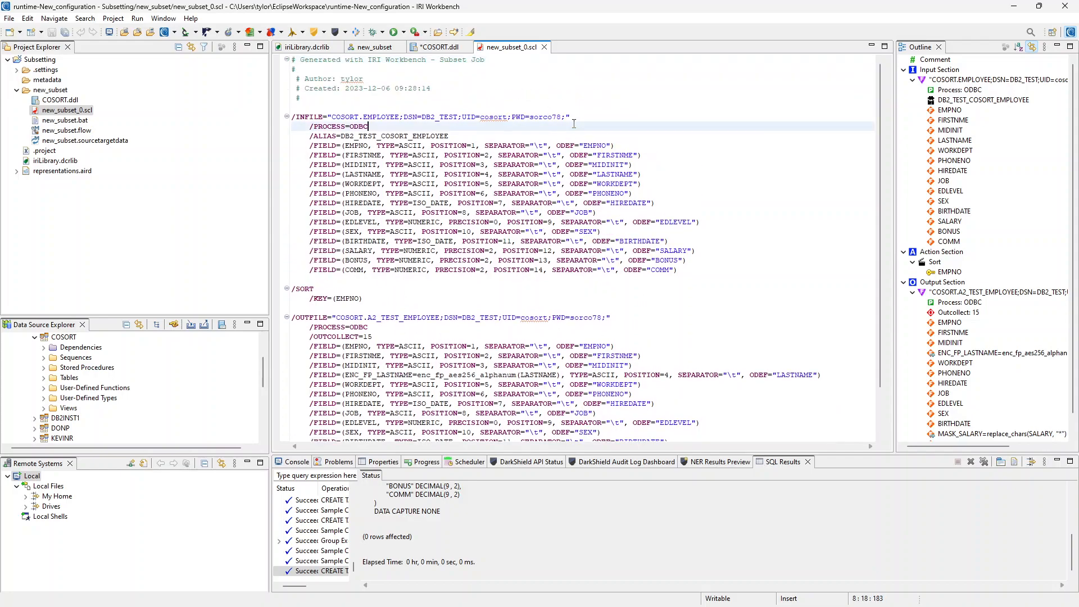
right_click(545, 127)
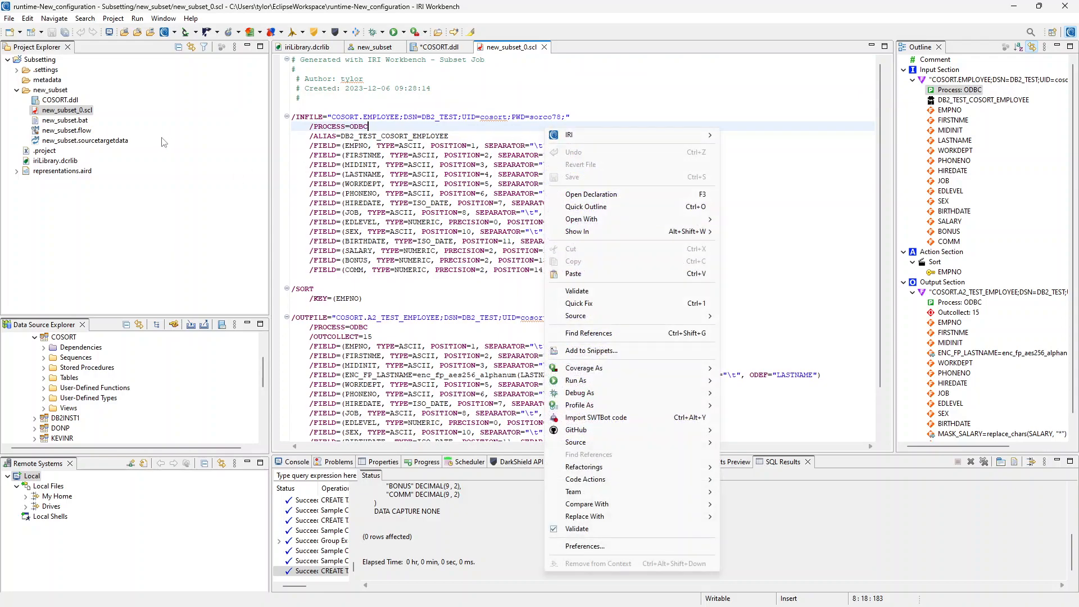
Run new_subset_0.scl as an IRI Job, saving COSORT.ddl before launching
click(82, 112)
right_click(82, 112)
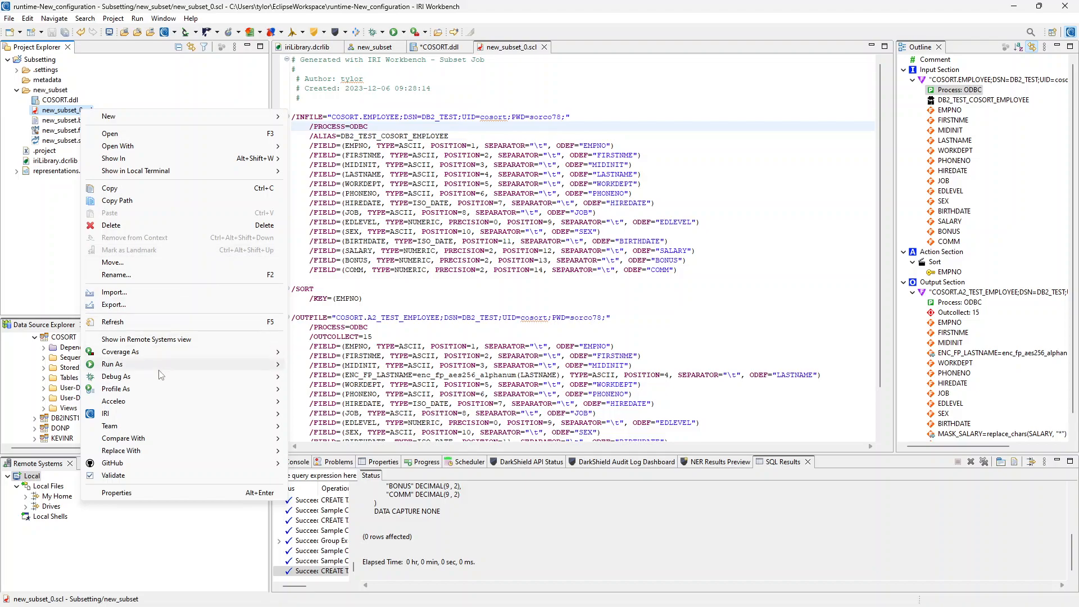
mouse_move(161, 366)
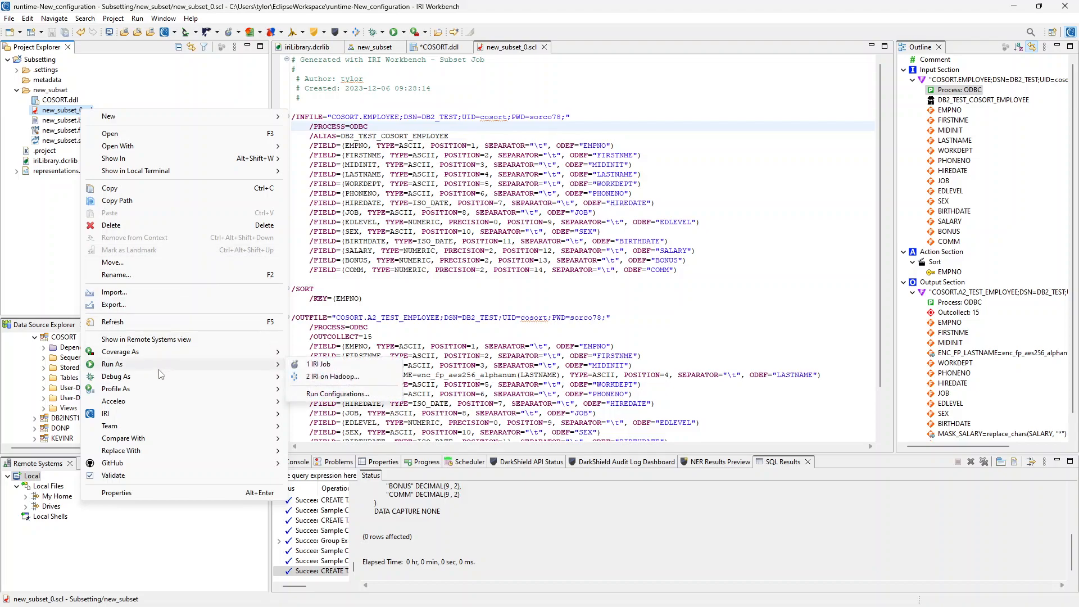
click(340, 366)
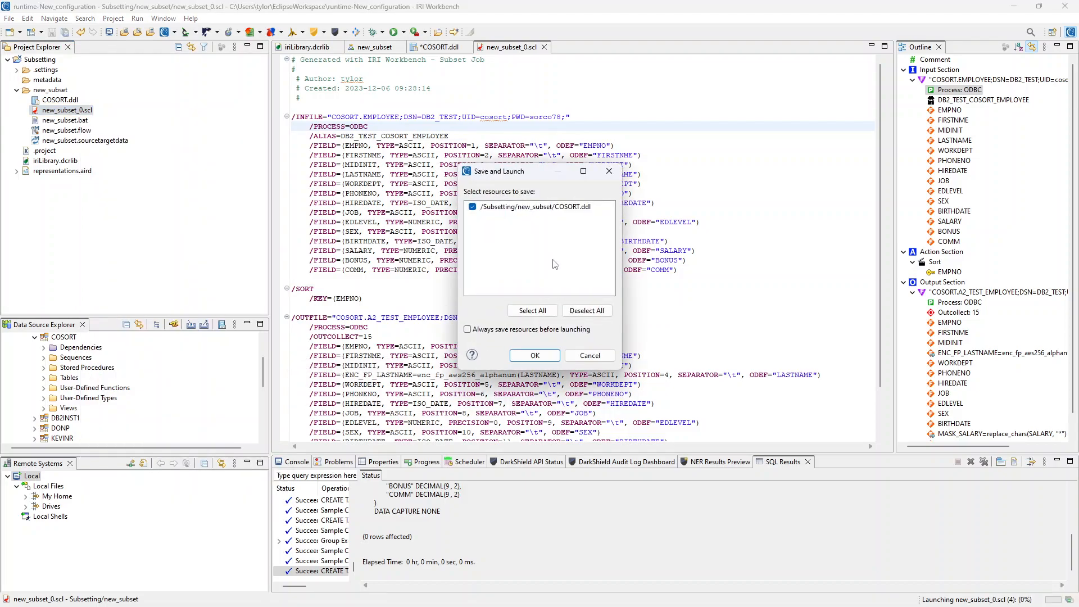
click(550, 358)
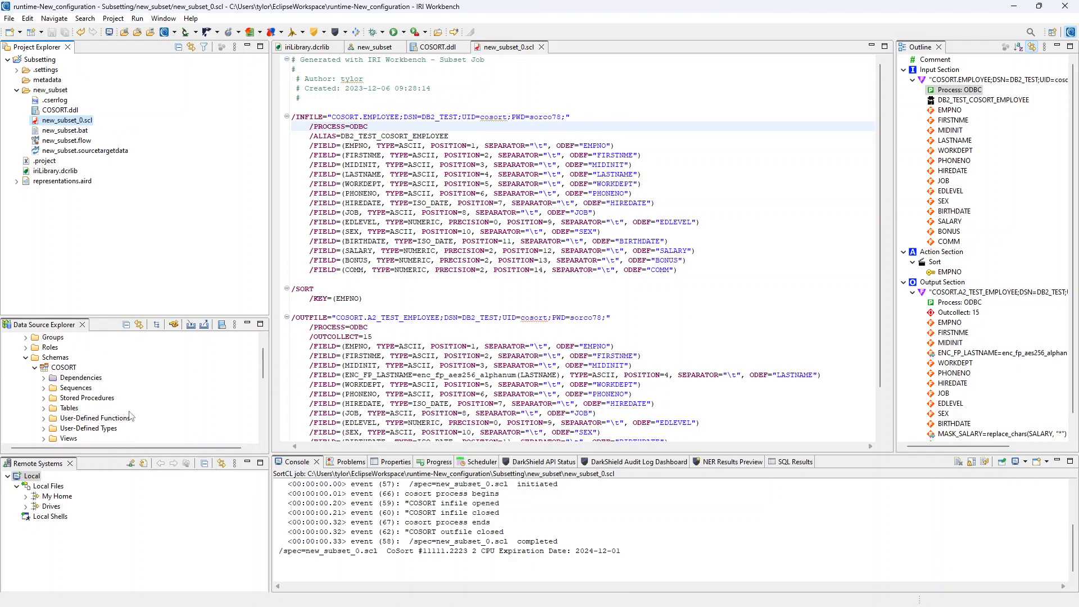
Refresh the COSORT schema and locate the A2_TEST_EMPLOYEE table among its tables
scroll(65, 361, up, 1)
click(63, 368)
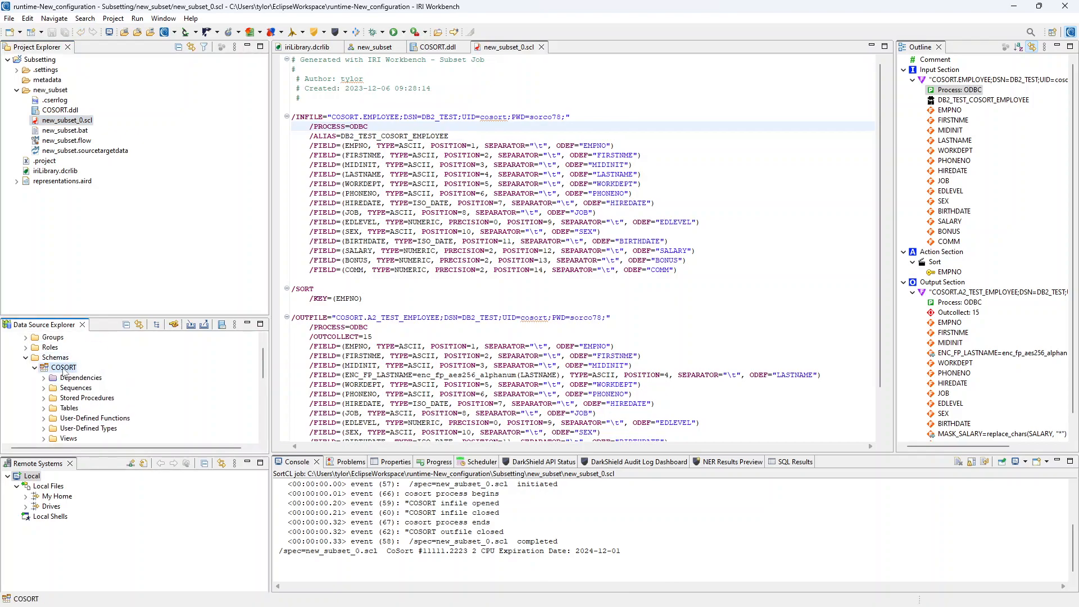
right_click(64, 370)
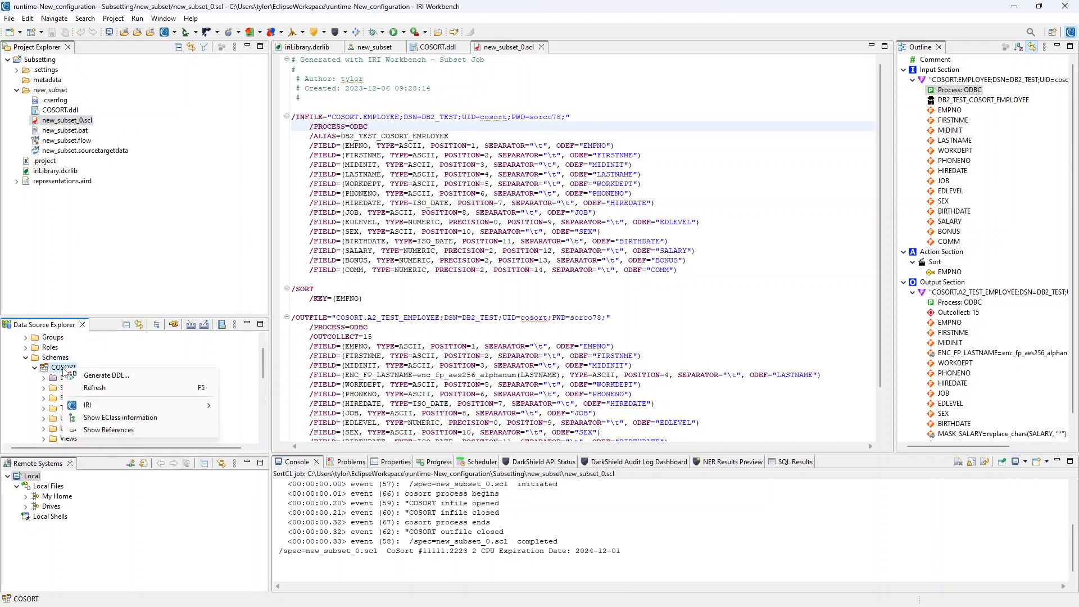
click(136, 390)
click(44, 408)
scroll(168, 376, down, 1)
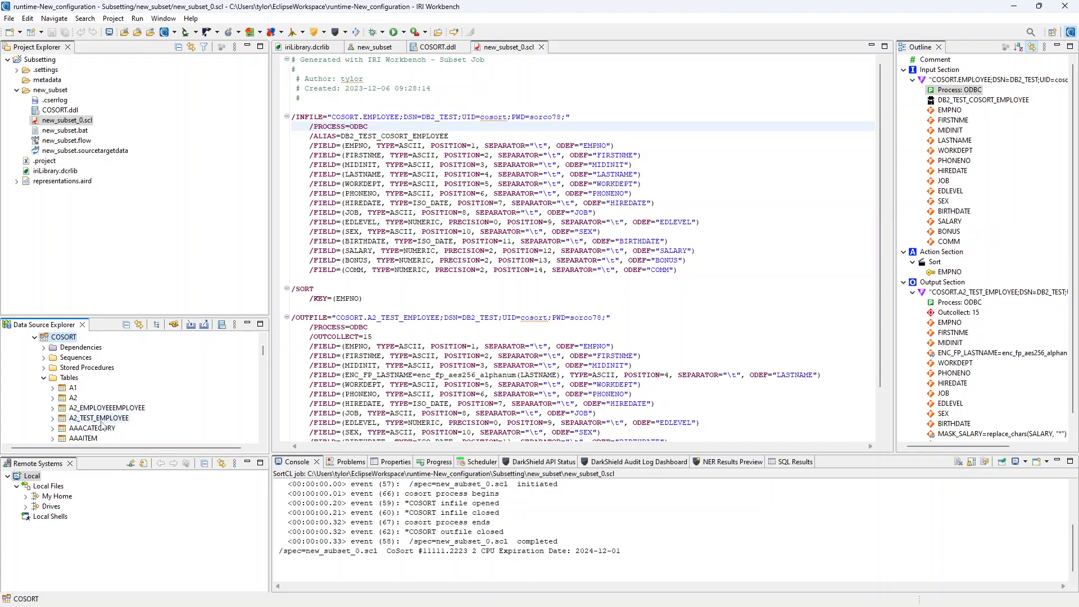
scroll(100, 427, down, 1)
click(106, 389)
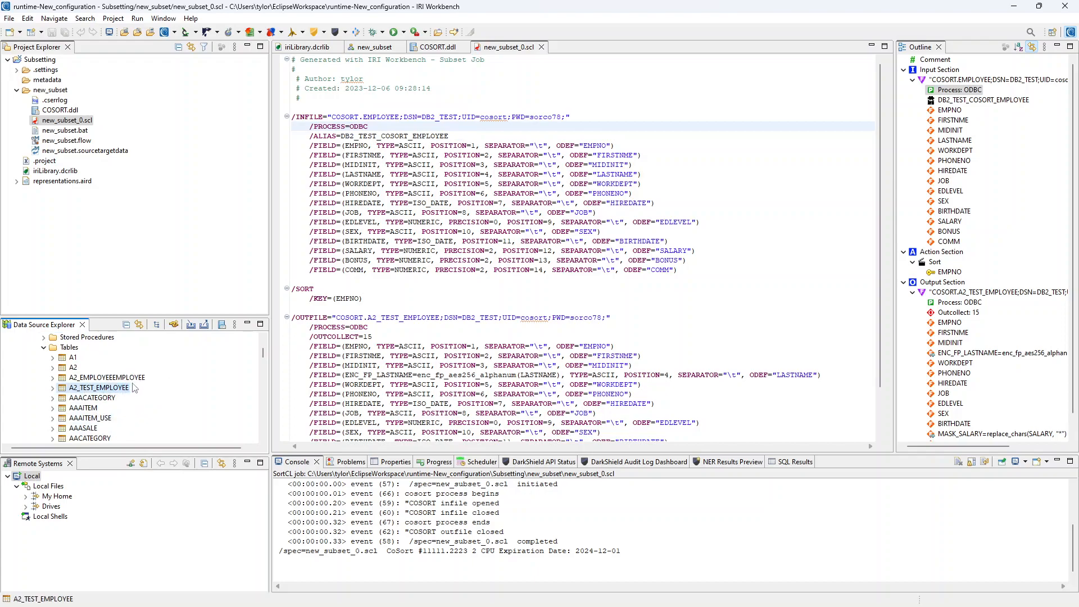
Sample the contents of the source EMPLOYEE table for comparison
click(789, 462)
scroll(145, 379, down, 3)
scroll(145, 379, down, 6)
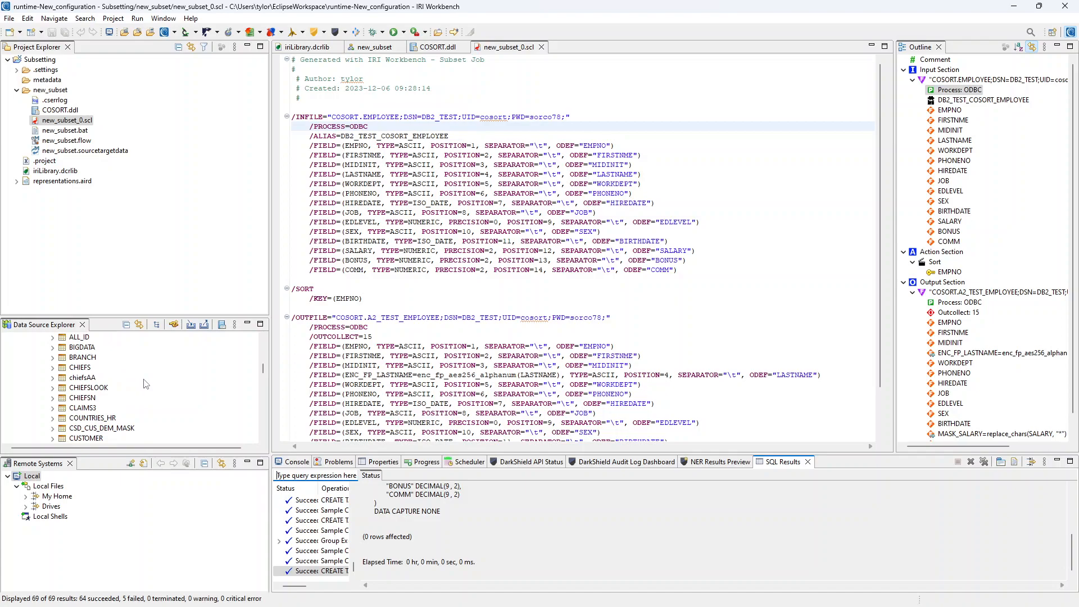
right_click(96, 409)
mouse_move(185, 417)
click(304, 455)
scroll(142, 399, up, 6)
scroll(142, 399, up, 3)
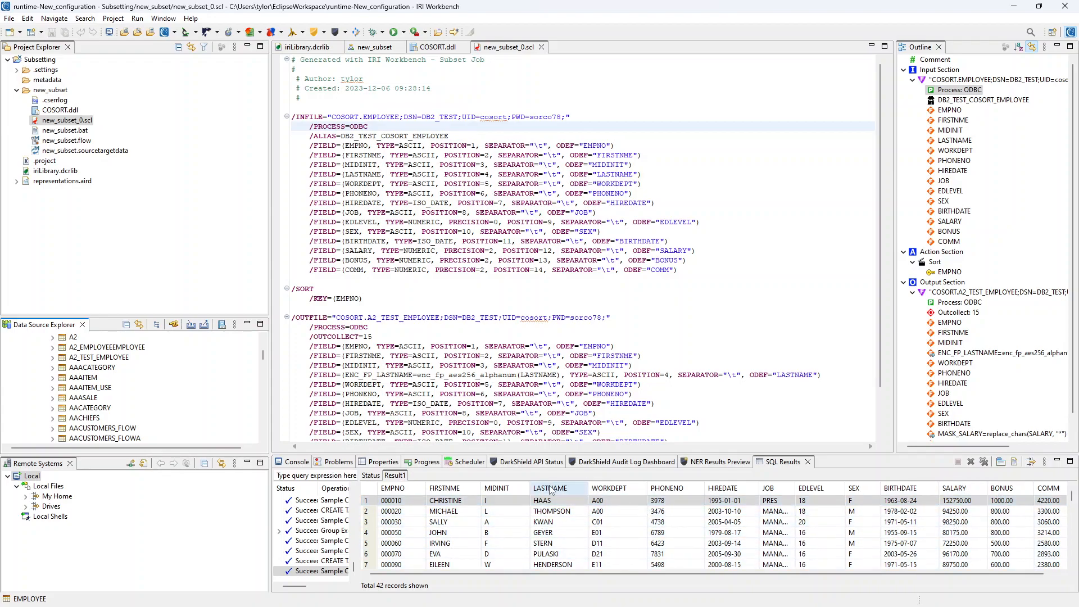
Sample the contents of the A2_TEST_EMPLOYEE table to check the masked subset
right_click(110, 360)
mouse_move(168, 366)
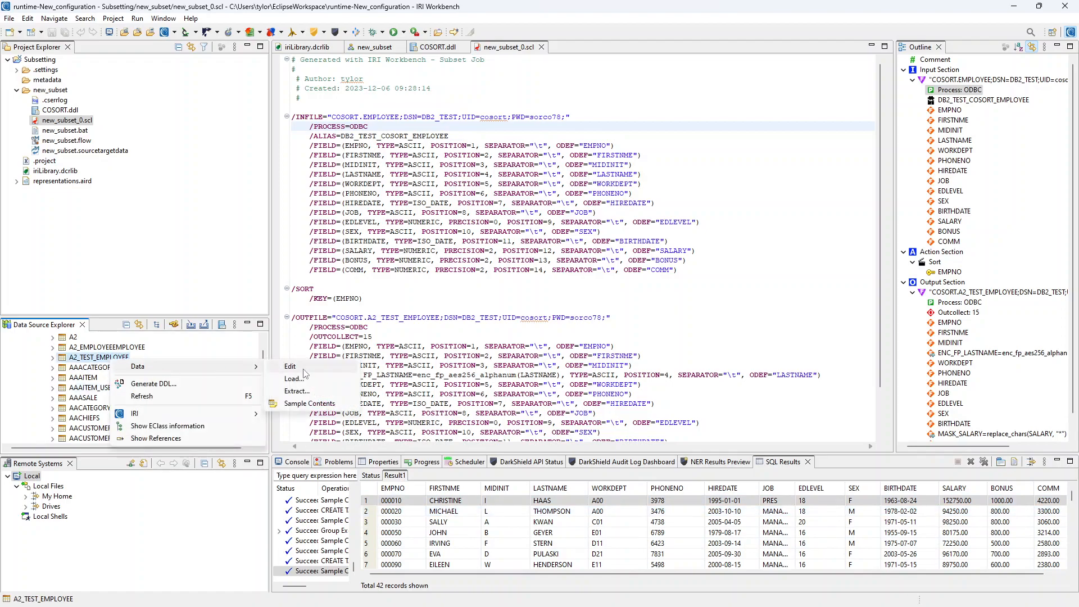
click(312, 403)
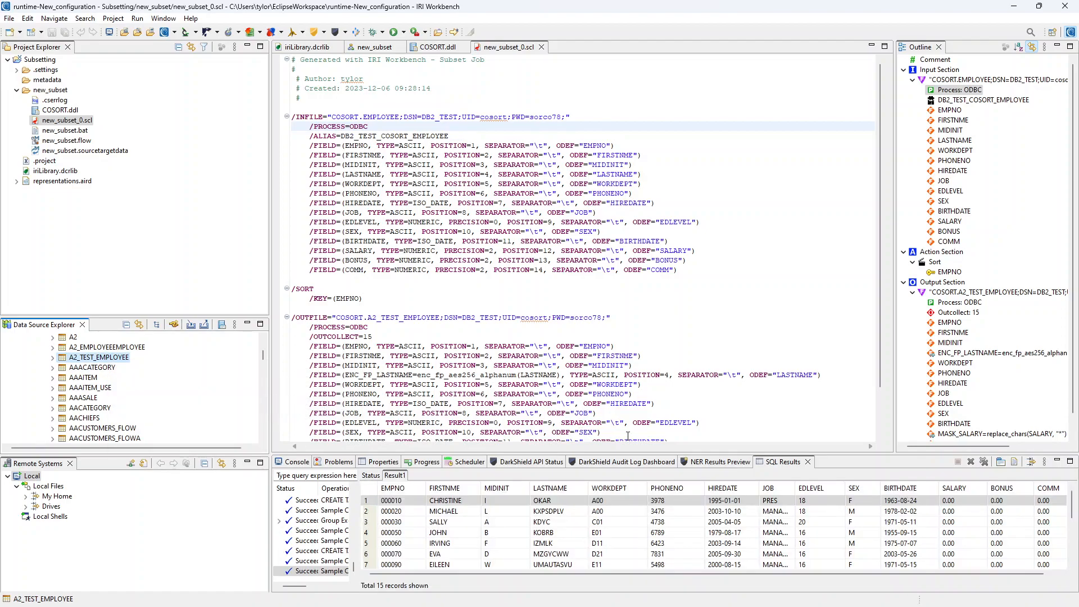